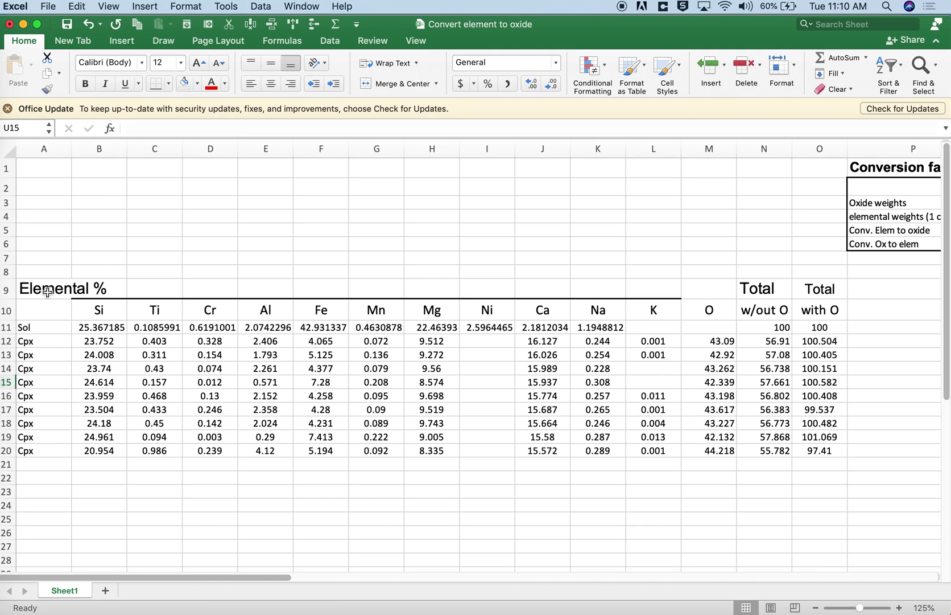
Highlight the Elemental % headers, the element columns Si through O, and the nine Cpx sample labels.
drag(45, 289, 598, 310)
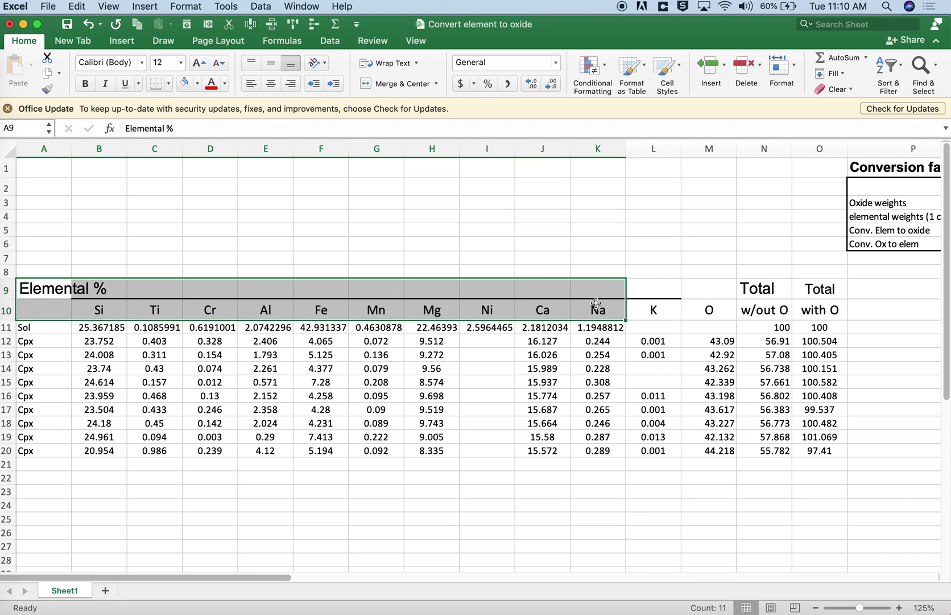
click(38, 326)
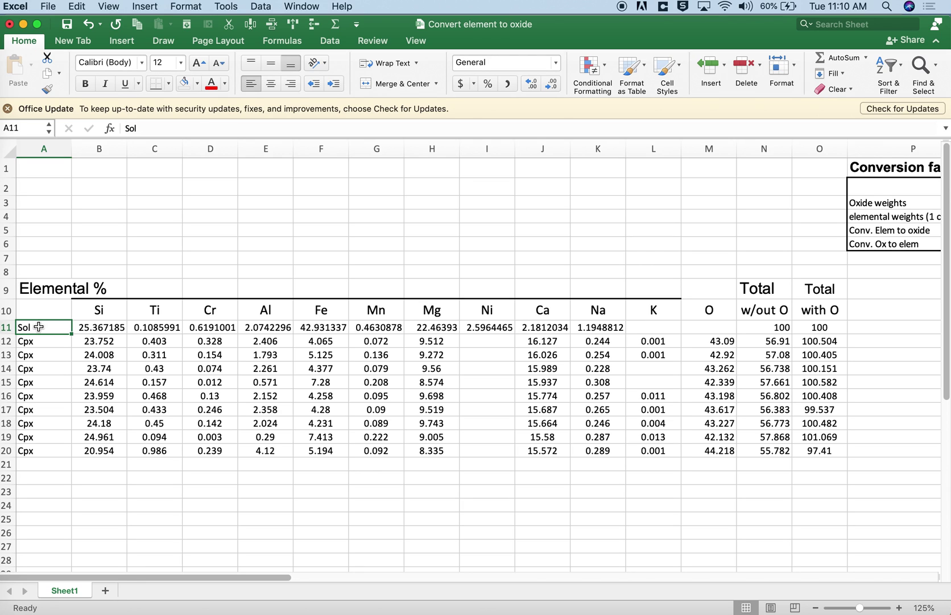
click(103, 310)
drag(102, 310, 642, 313)
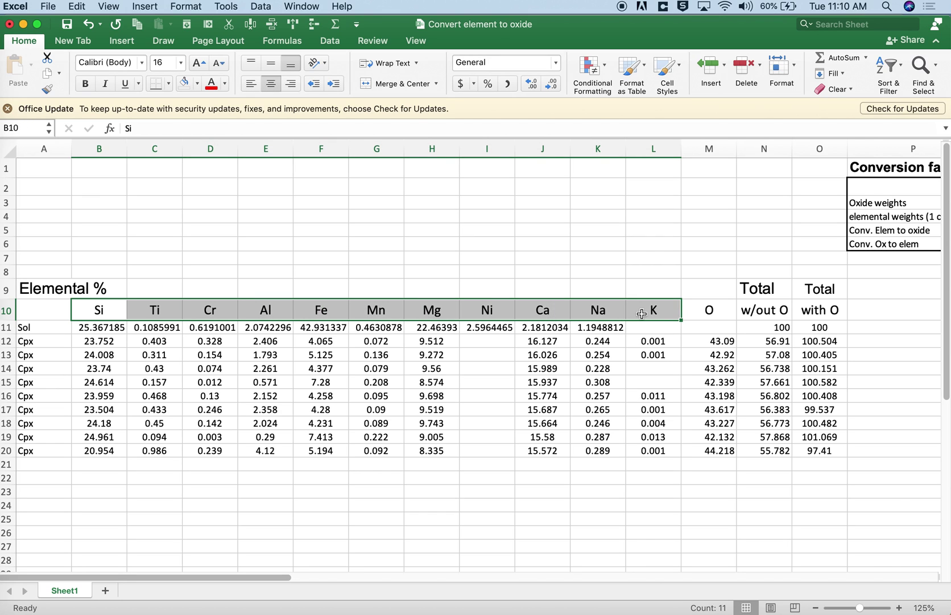
click(43, 339)
drag(43, 340, 46, 451)
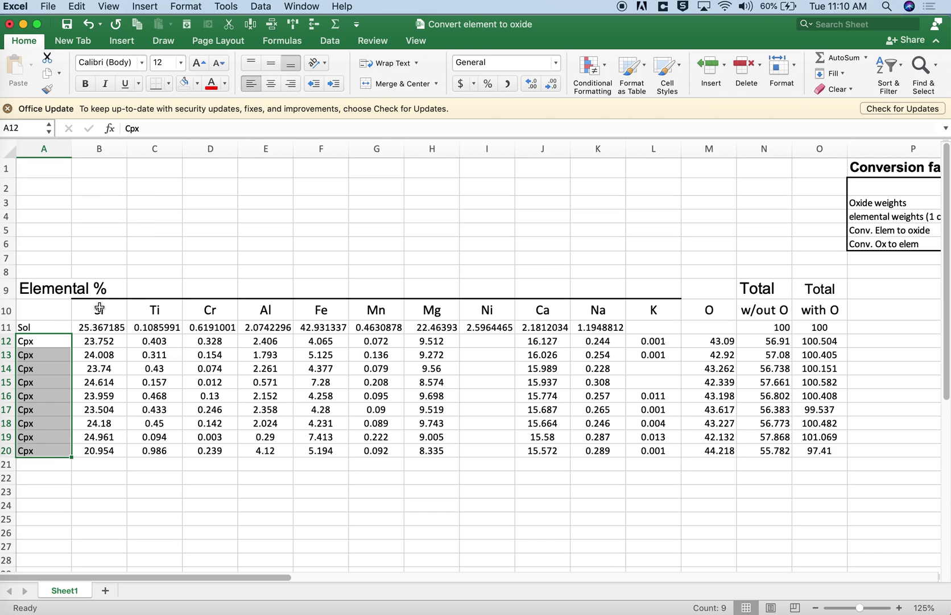
drag(99, 307, 708, 309)
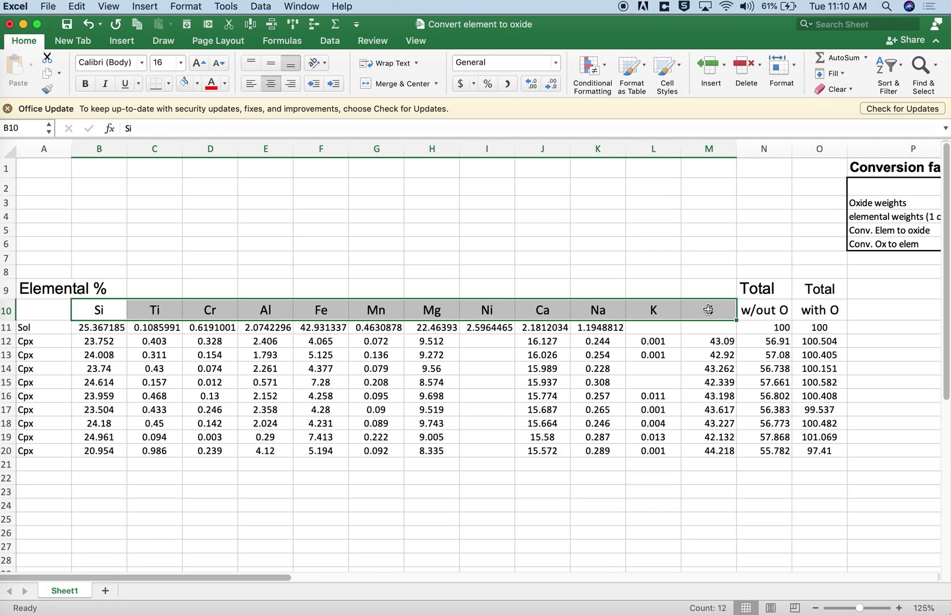
scroll(699, 341, right, 3)
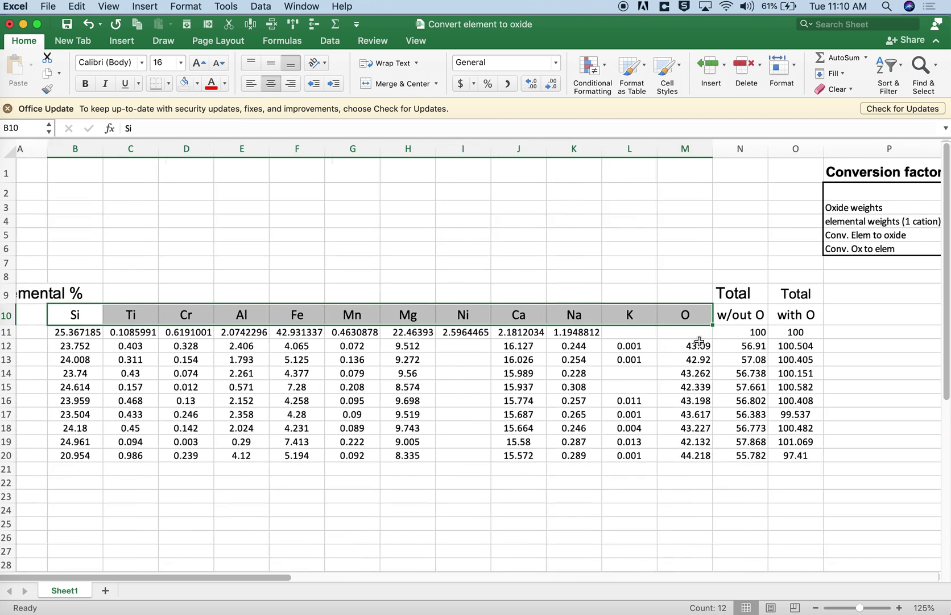
scroll(699, 341, right, 10)
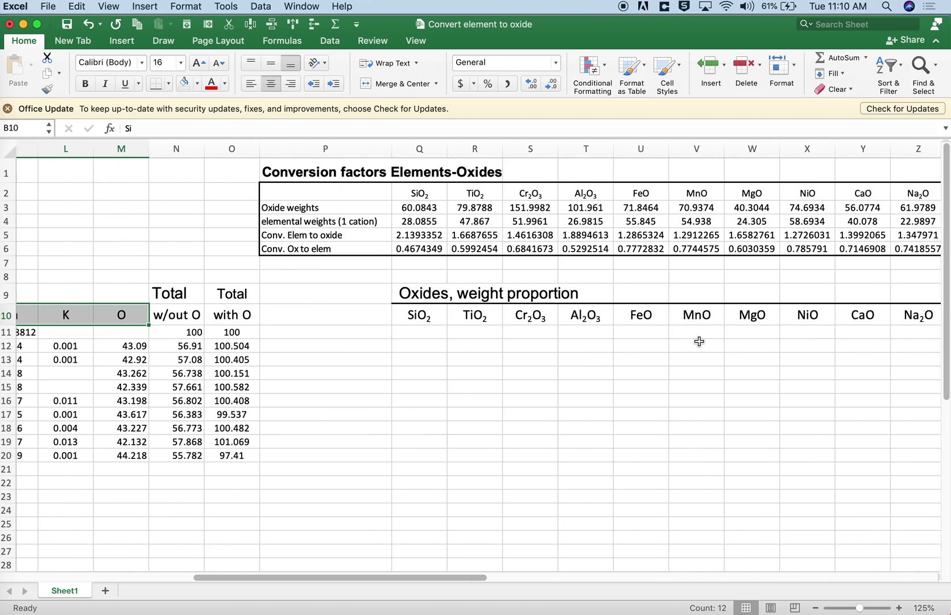
scroll(699, 341, right, 4)
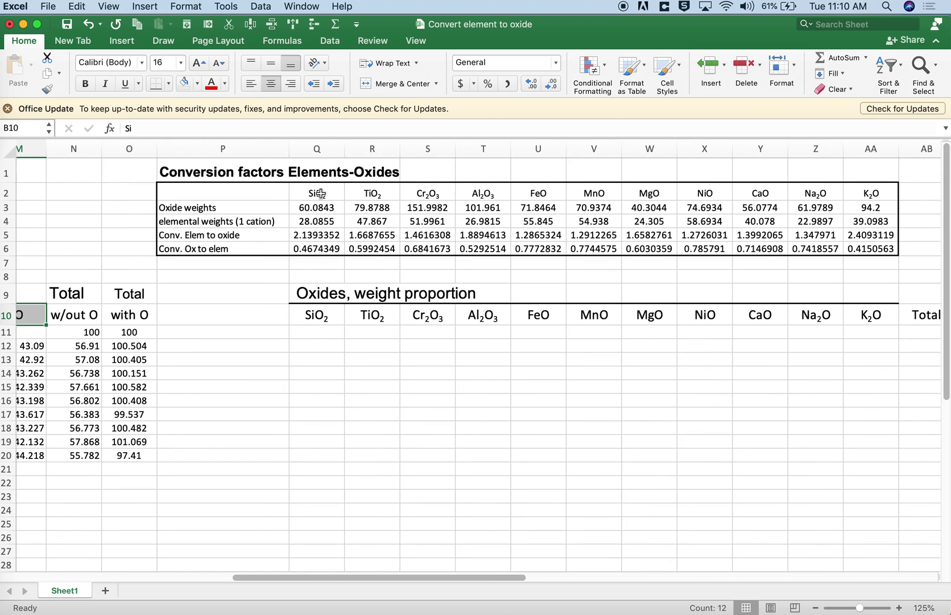
Compare the oxide headers SiO2 through K2O with the matching element headers Si and Al.
drag(317, 193, 858, 194)
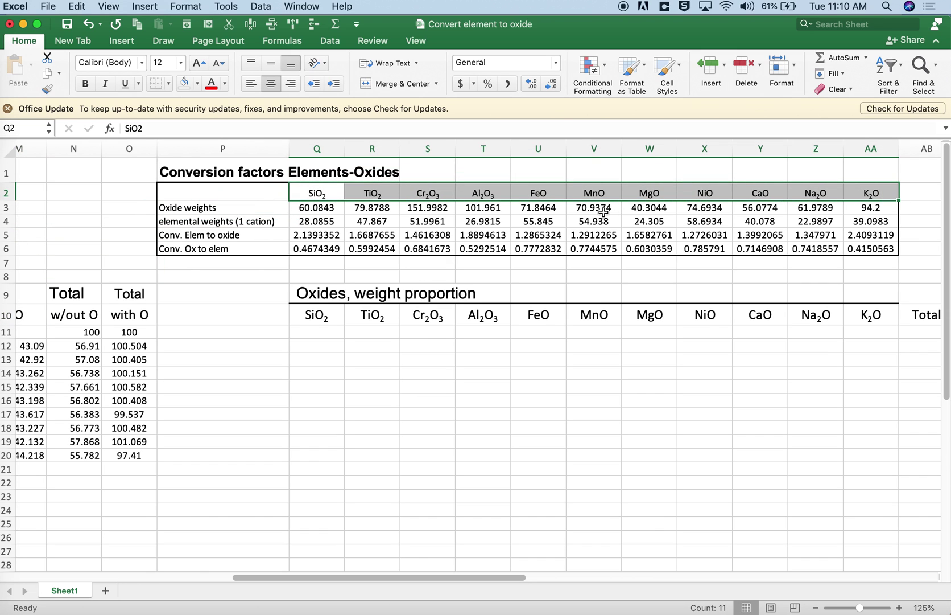
scroll(217, 323, left, 15)
scroll(217, 323, left, 10)
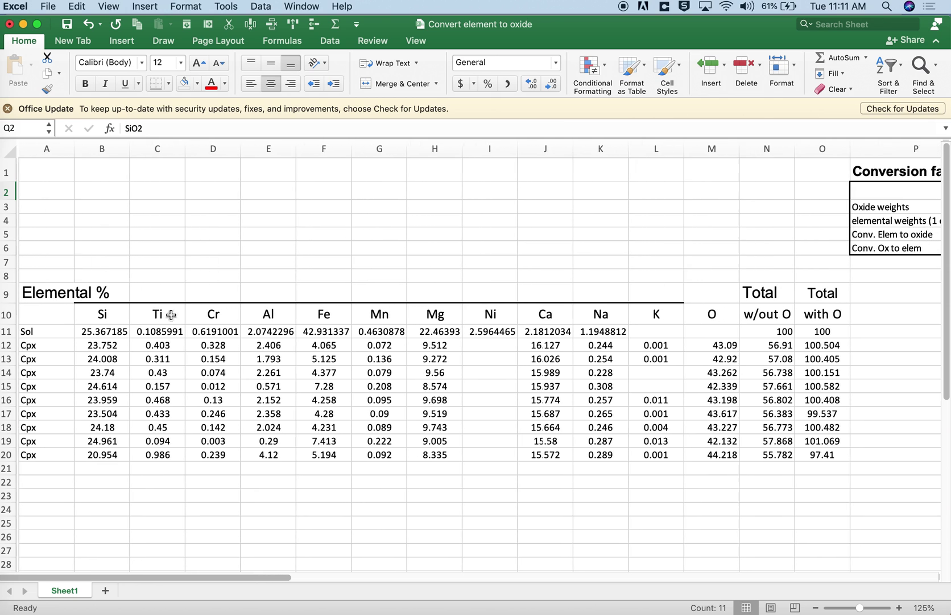
click(110, 313)
key(Right)
key(Right)
key(Right)
scroll(238, 272, right, 20)
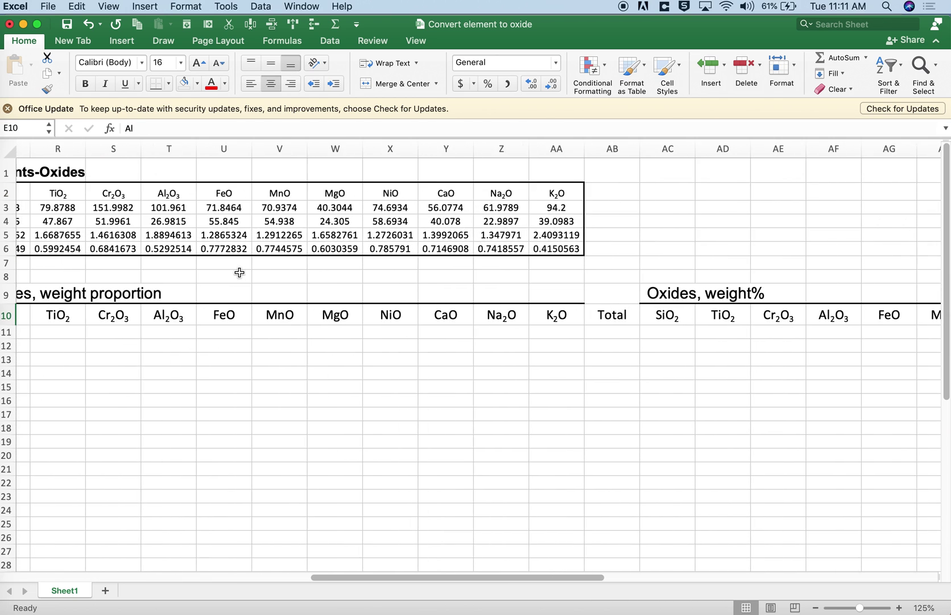
click(269, 193)
key(Right)
key(Right)
key(Right)
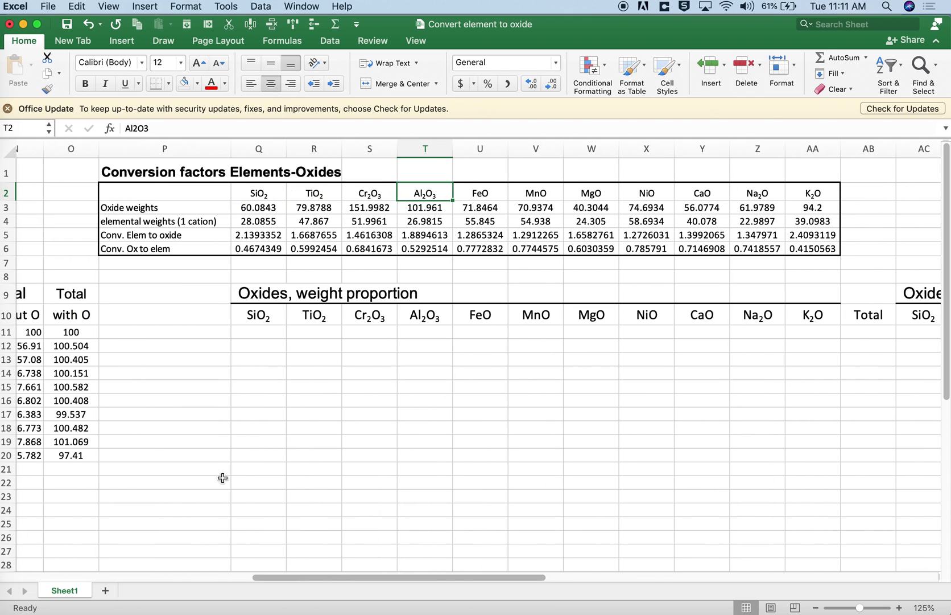
Review the Oxide weights row (SiO2, TiO2, Cr2O3) and the elemental weights of silicon and chromium.
click(262, 333)
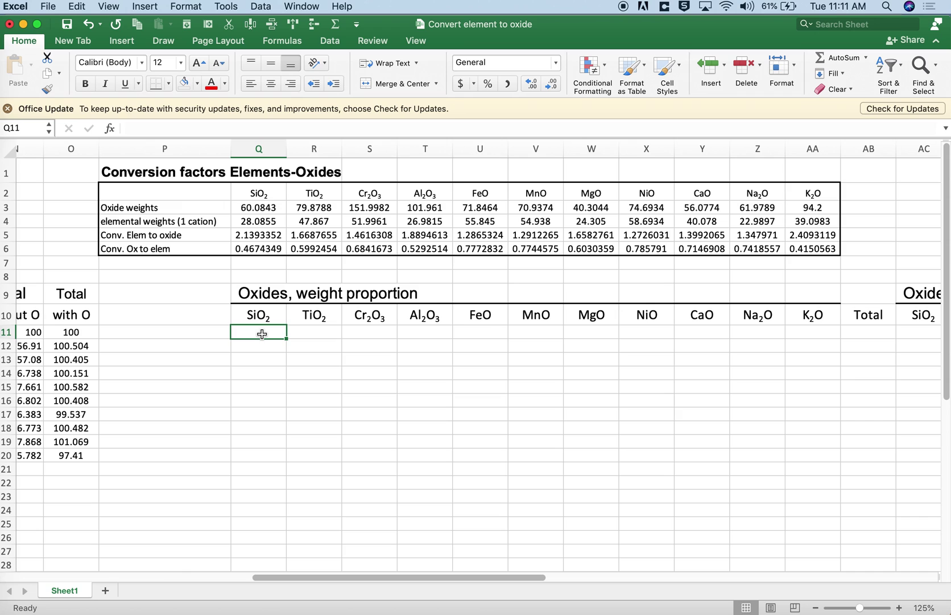
click(169, 206)
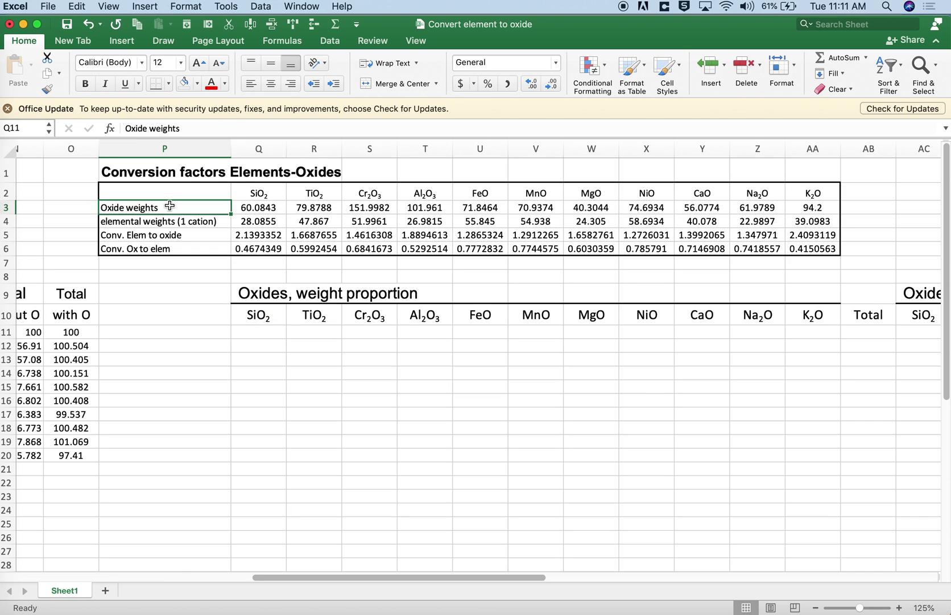
drag(170, 206, 802, 206)
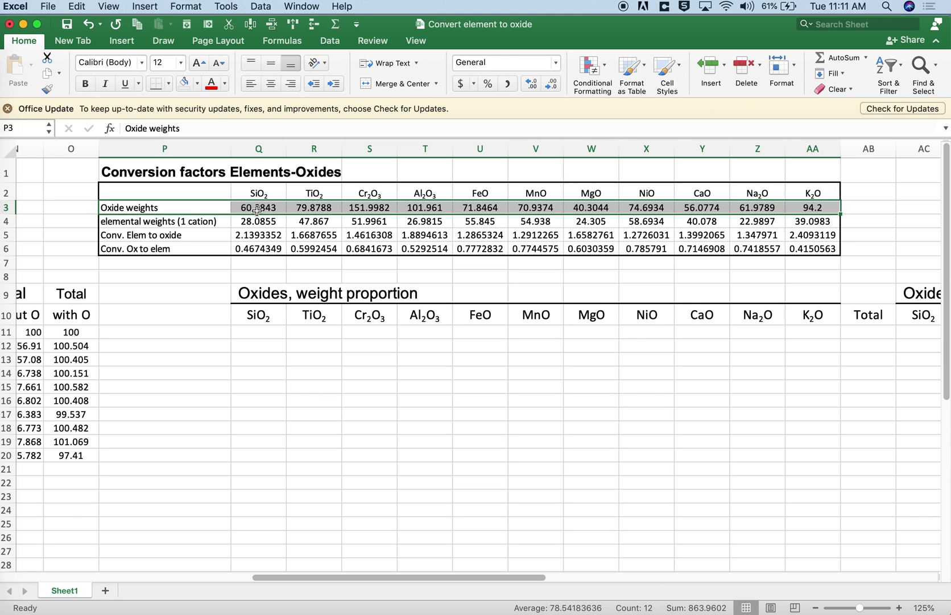
click(218, 222)
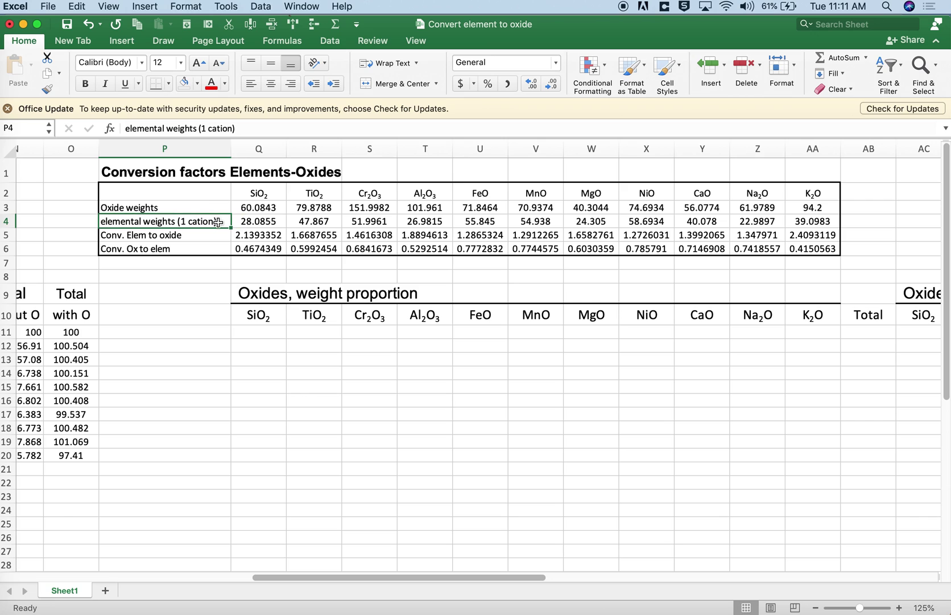
click(259, 212)
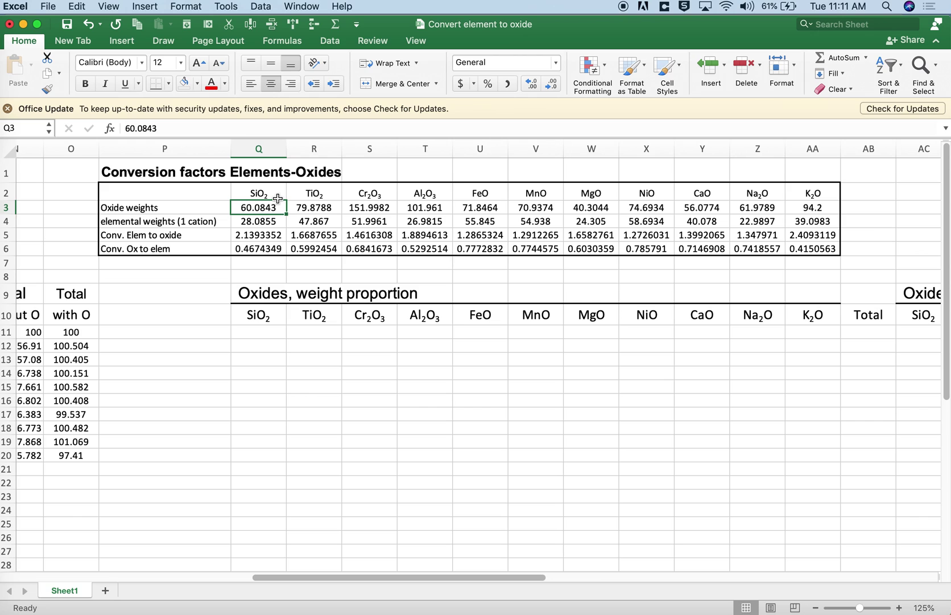
click(333, 210)
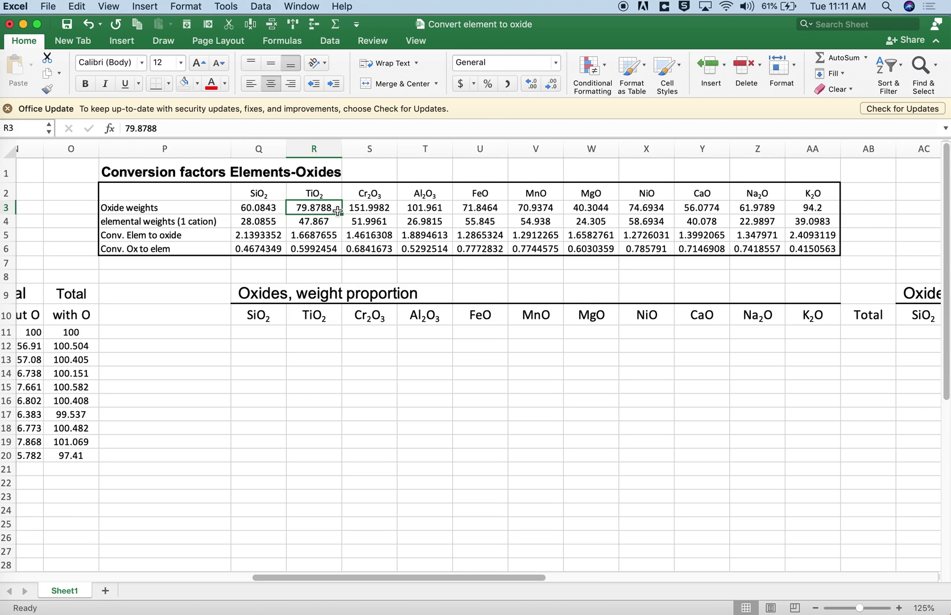
click(378, 207)
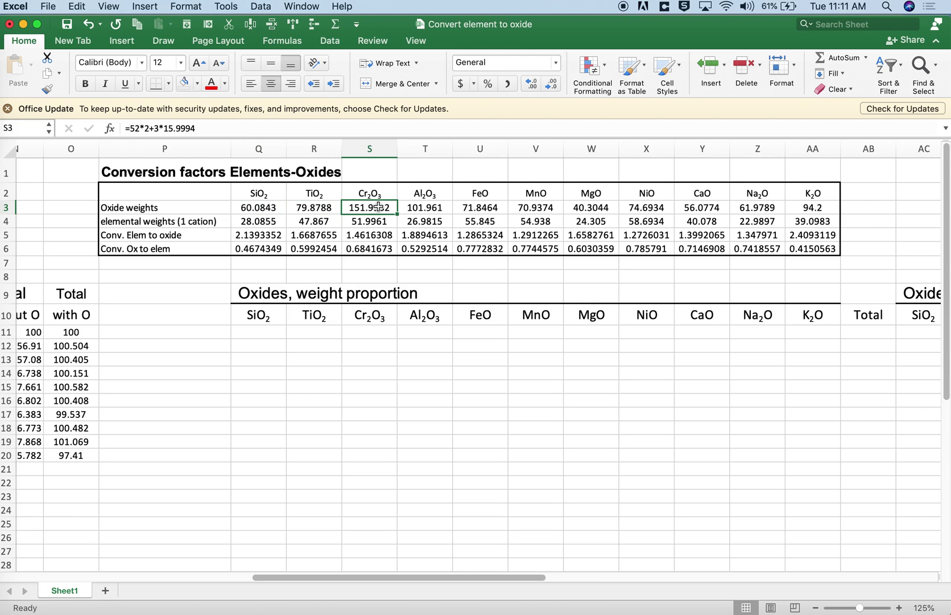
click(142, 223)
click(257, 221)
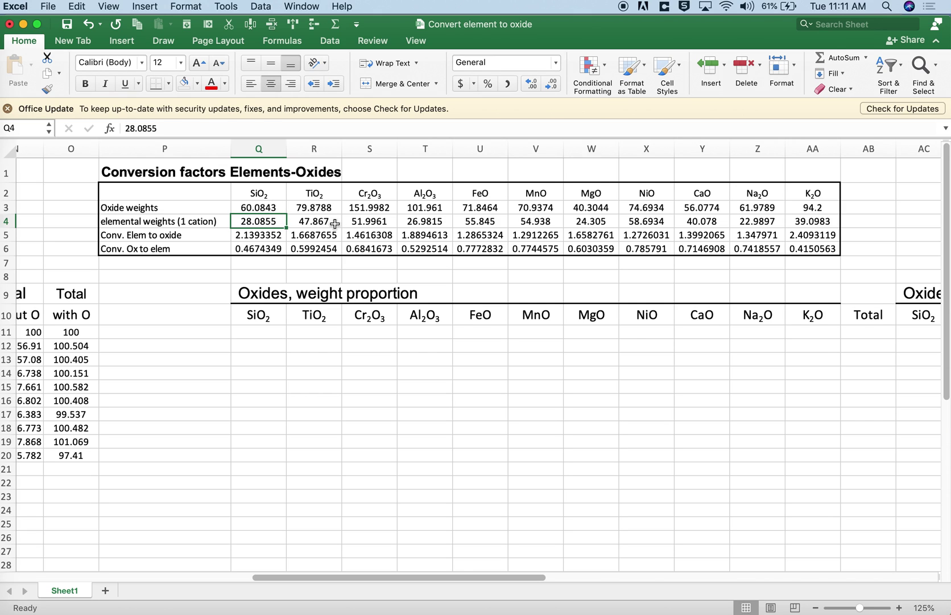
click(369, 224)
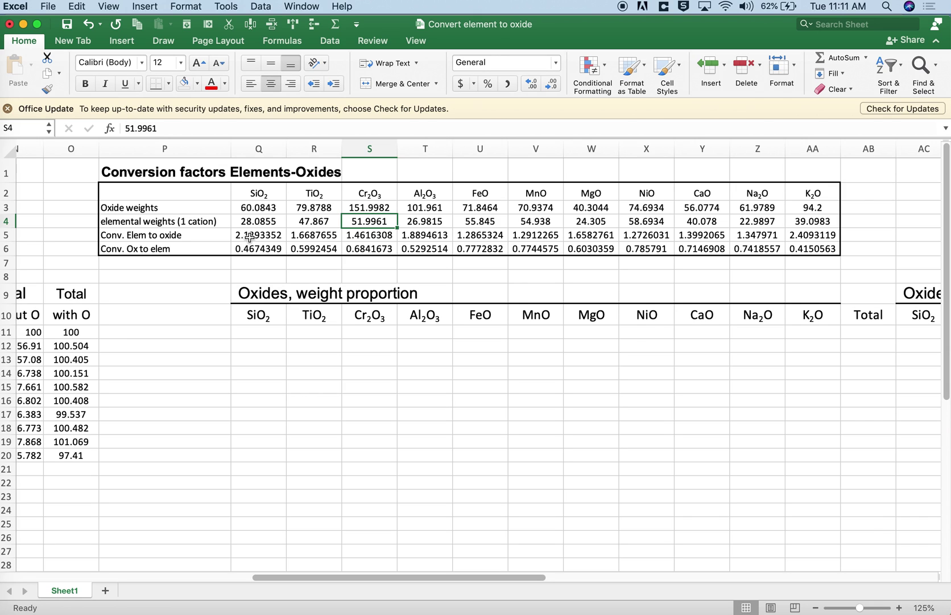
Enter =B11*Q3/Q4 in Q11, giving the Sol SiO2 proportion 54.268913, and recheck it.
click(265, 334)
text(=)
scroll(276, 410, left, 10)
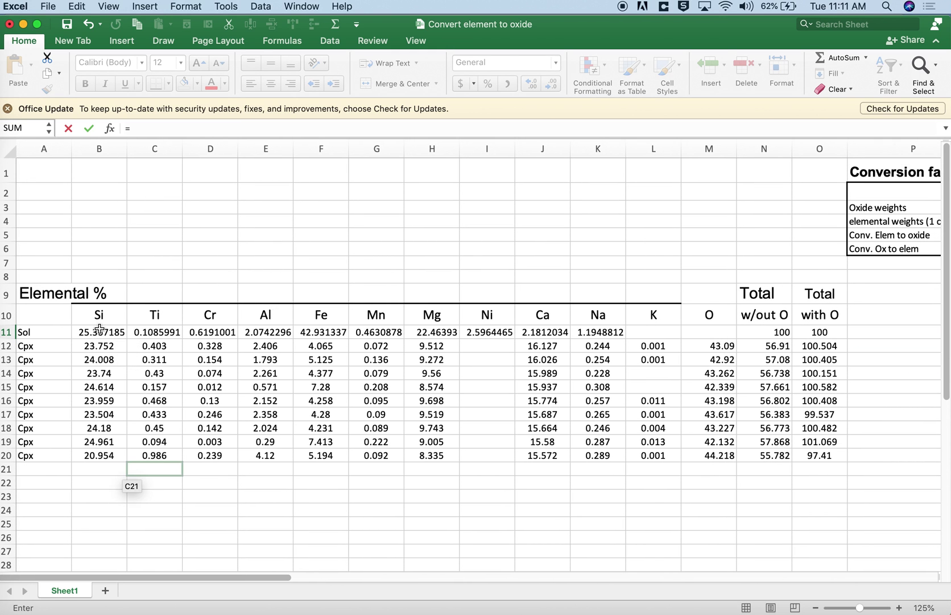
click(100, 333)
click(101, 333)
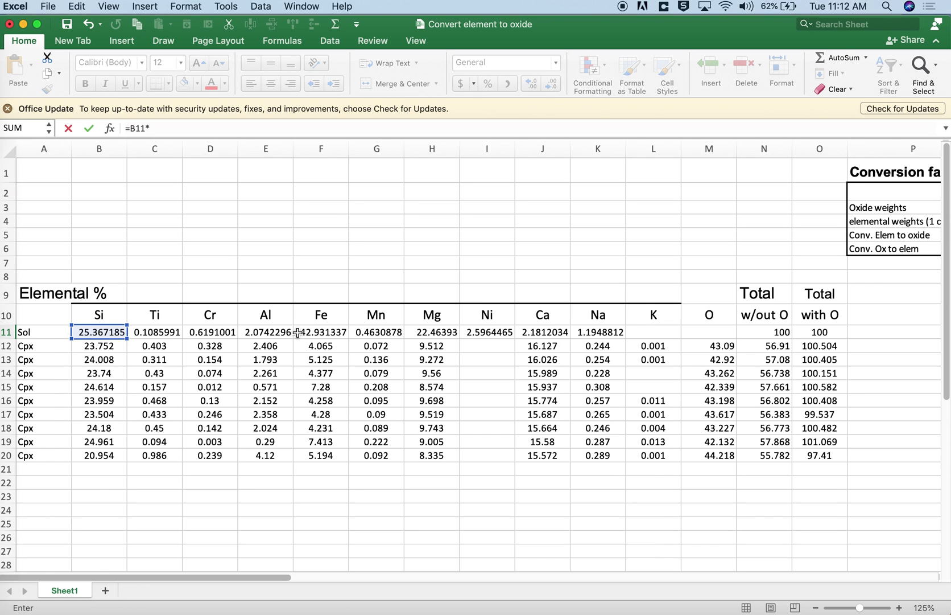
text(*)
click(357, 206)
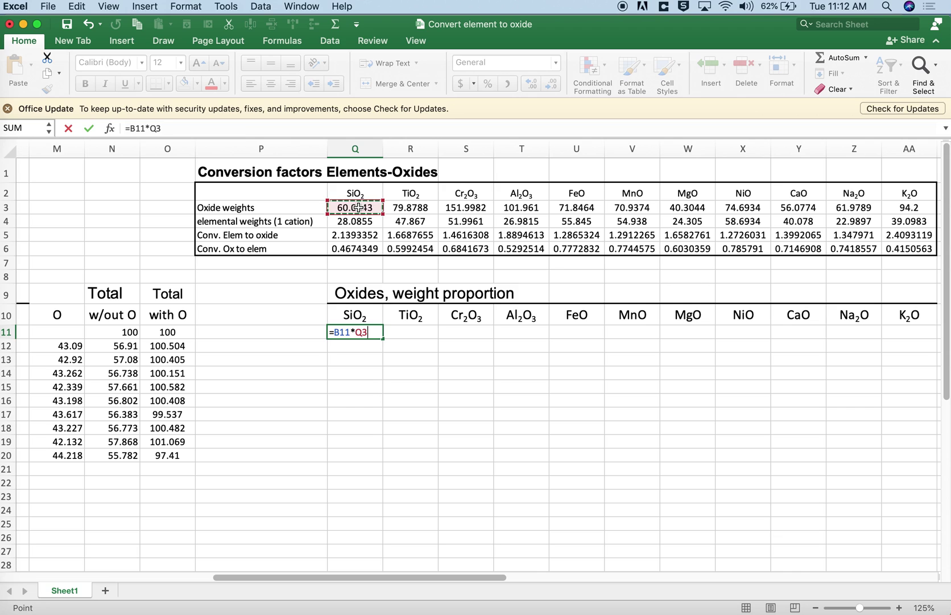
text(/)
click(359, 222)
key(Return)
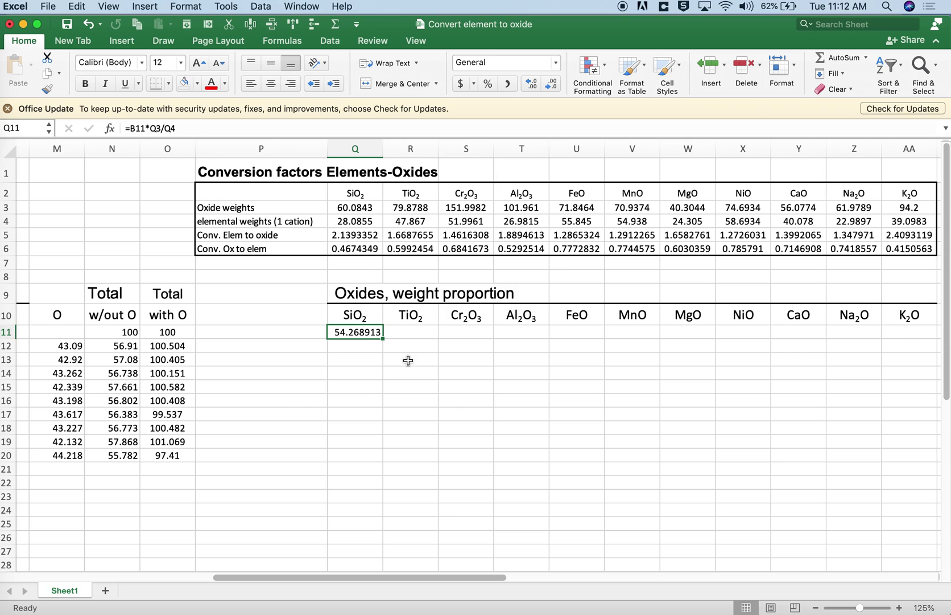
click(341, 290)
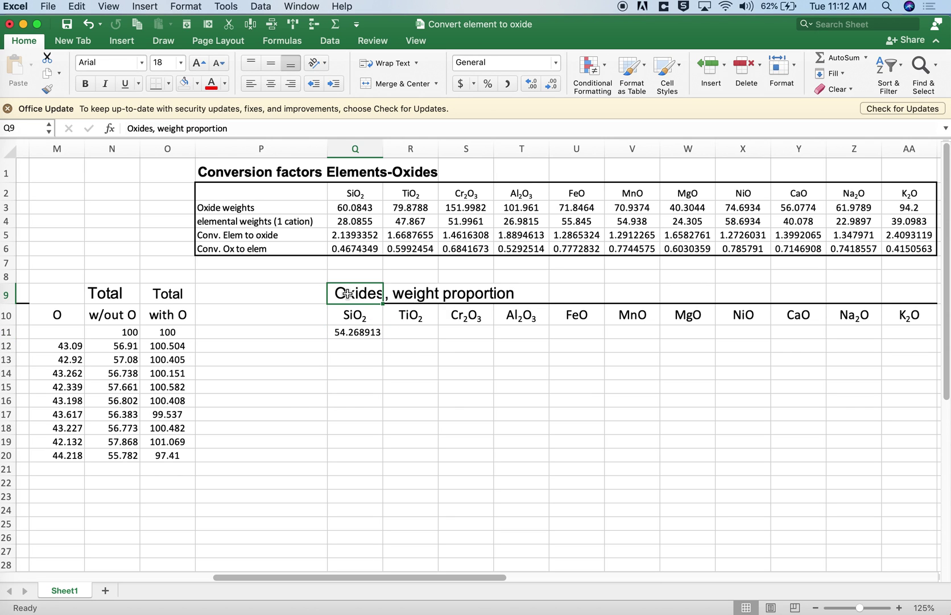
click(362, 333)
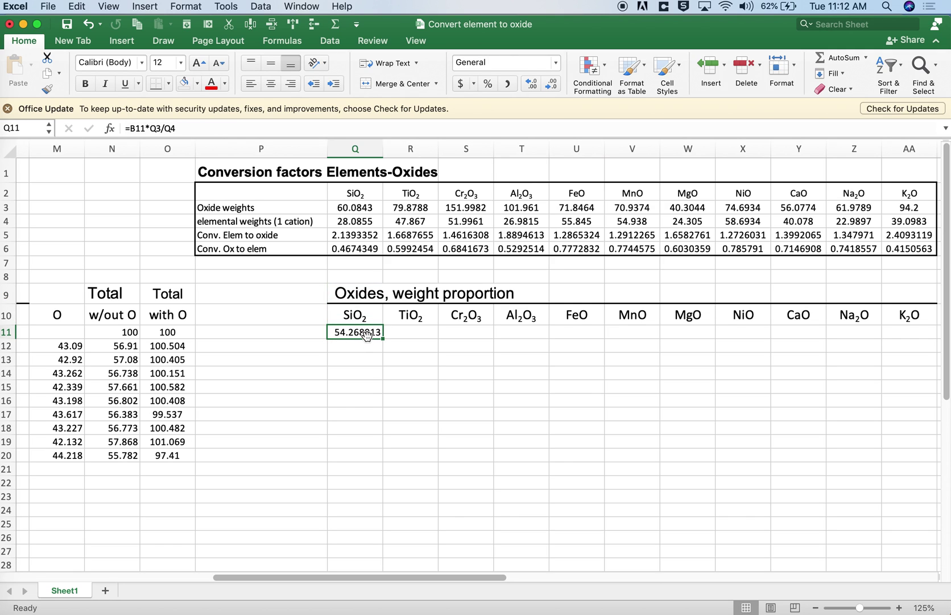
Fill the SiO2 formula right into R11, giving a TiO2 proportion of 0.1812265.
click(462, 196)
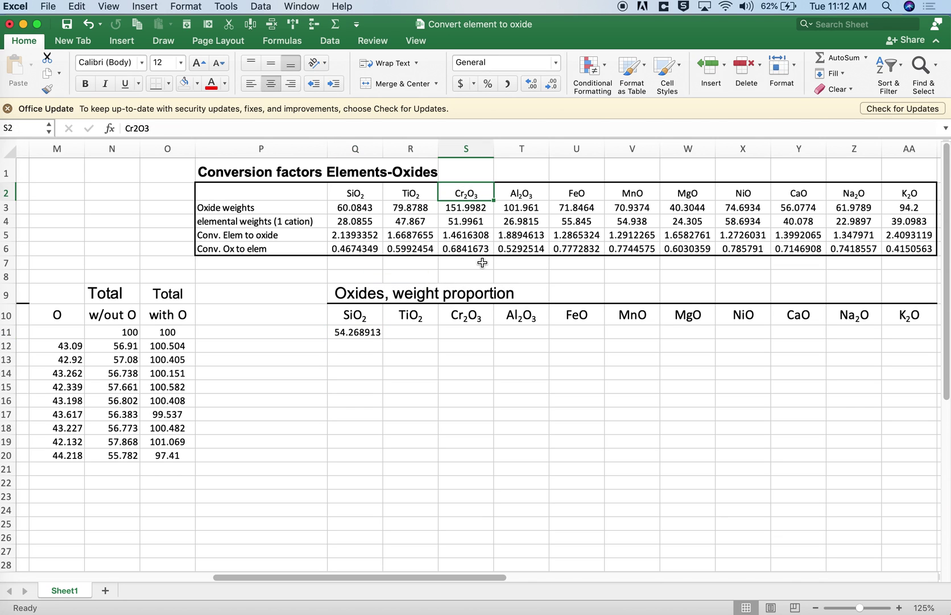
click(398, 334)
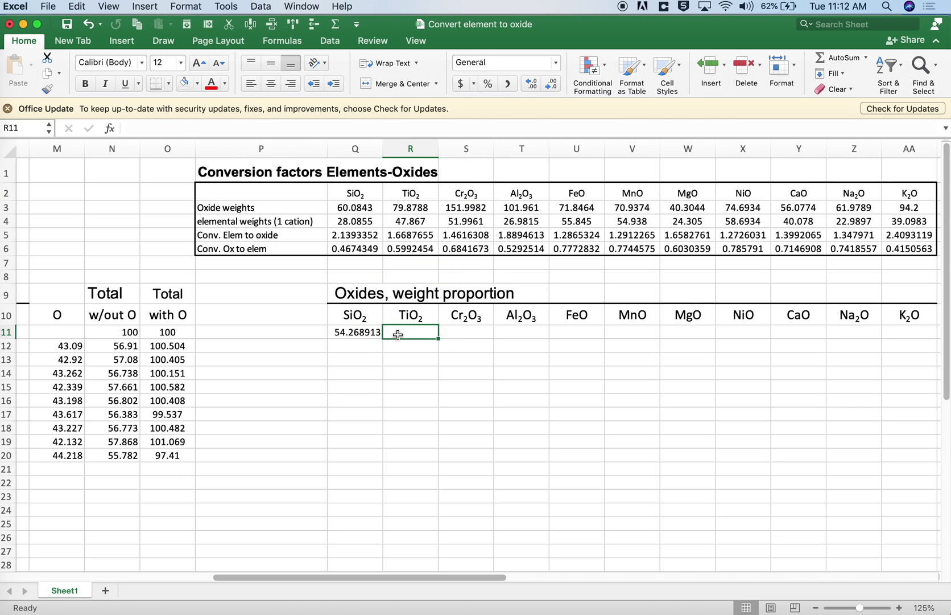
click(359, 334)
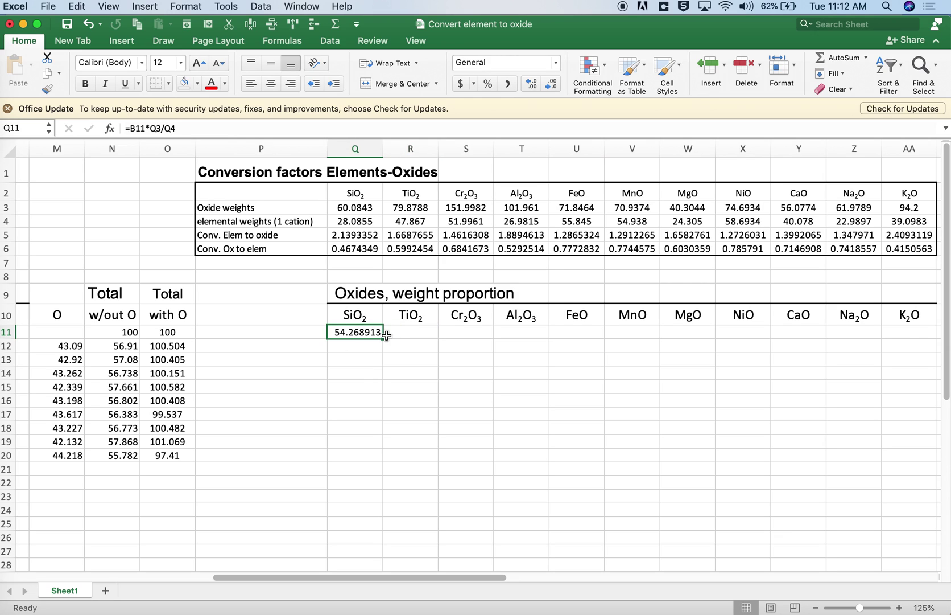
drag(382, 339, 418, 338)
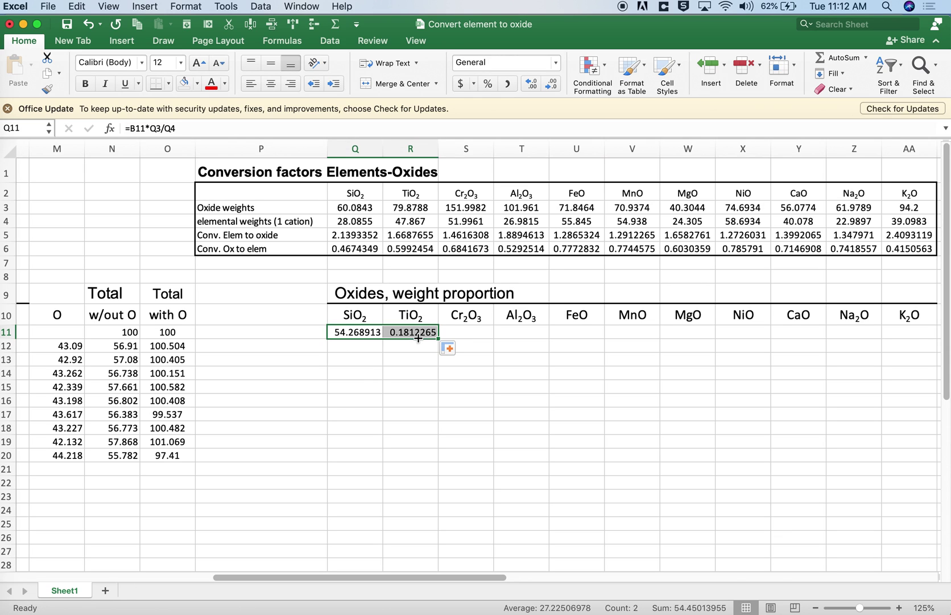
click(473, 332)
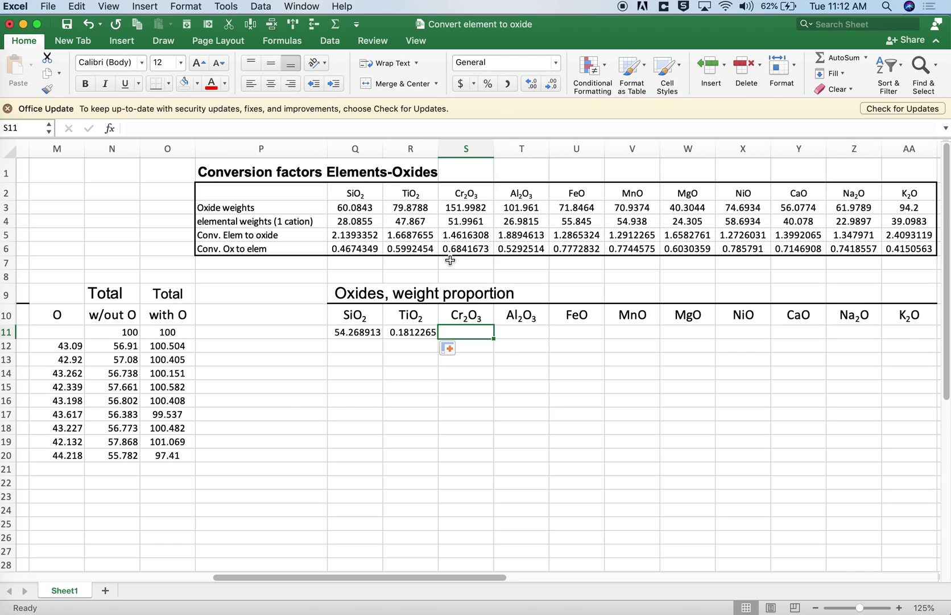
Inspect the element-to-oxide factor row, leaving the Cr2O3 factor formula =S3/(2*S4) unchanged.
click(272, 236)
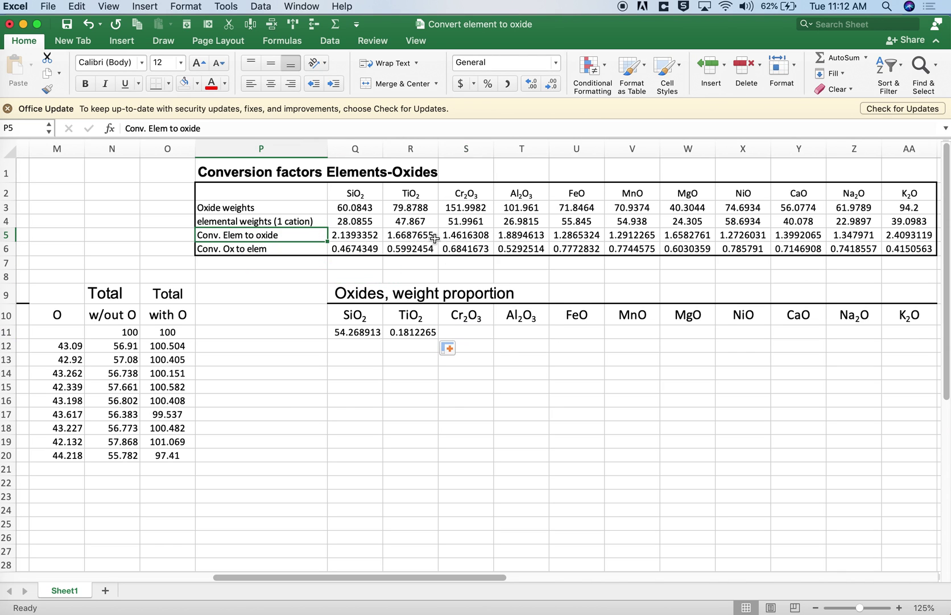
click(359, 237)
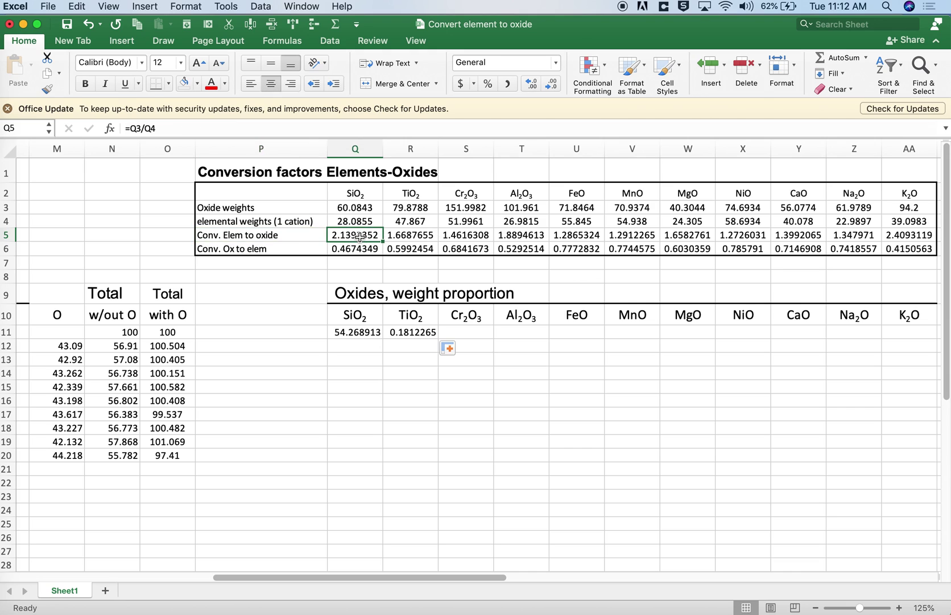
click(463, 235)
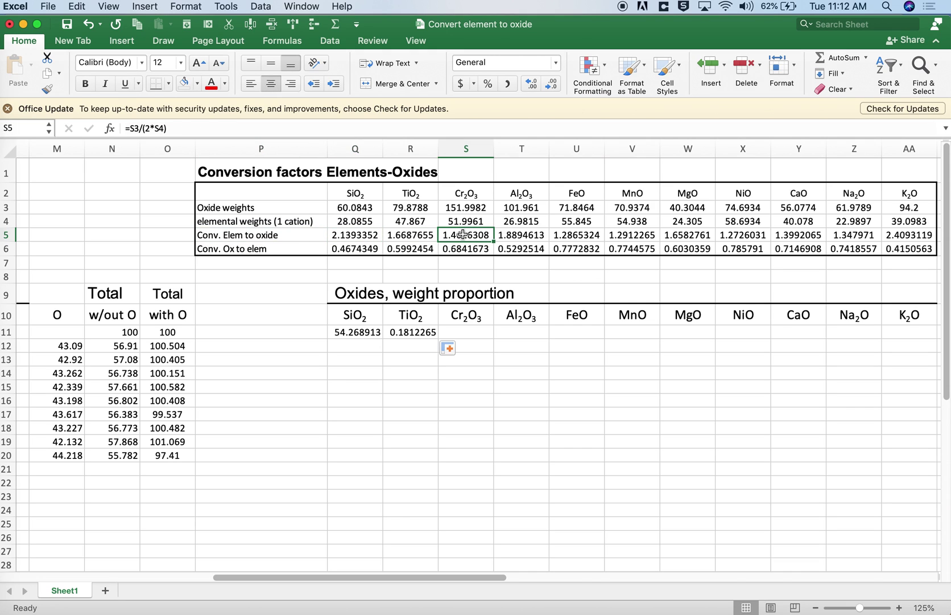
click(136, 129)
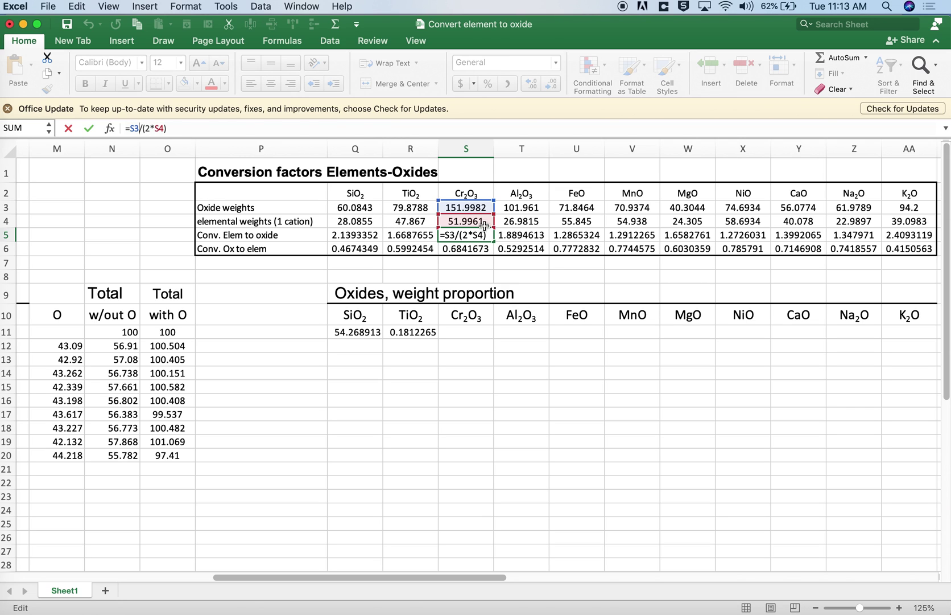
key(Return)
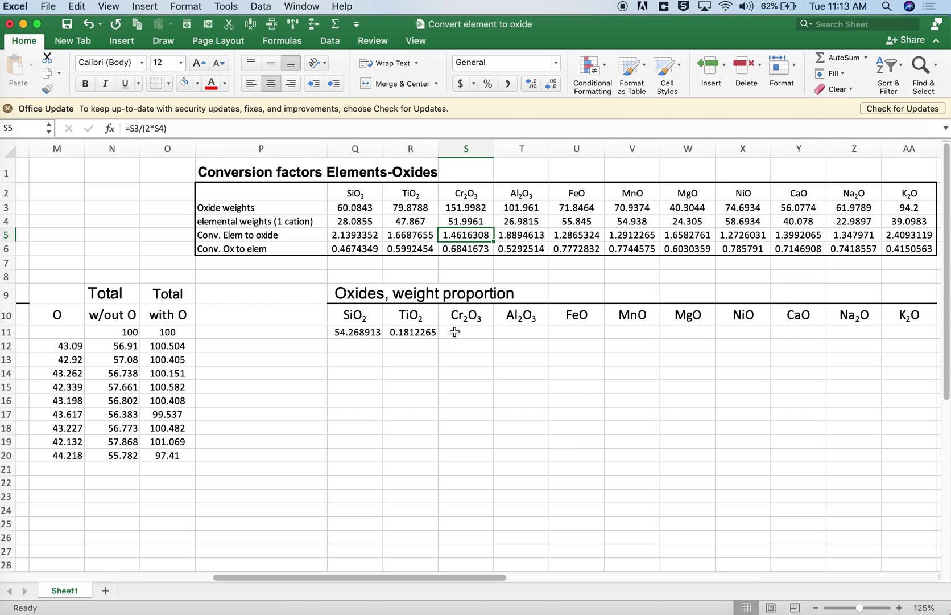
Enter =D11*S3/(2*S4) in S11 to get the Sol Cr2O3 proportion of 0.9048958.
click(455, 331)
text(=)
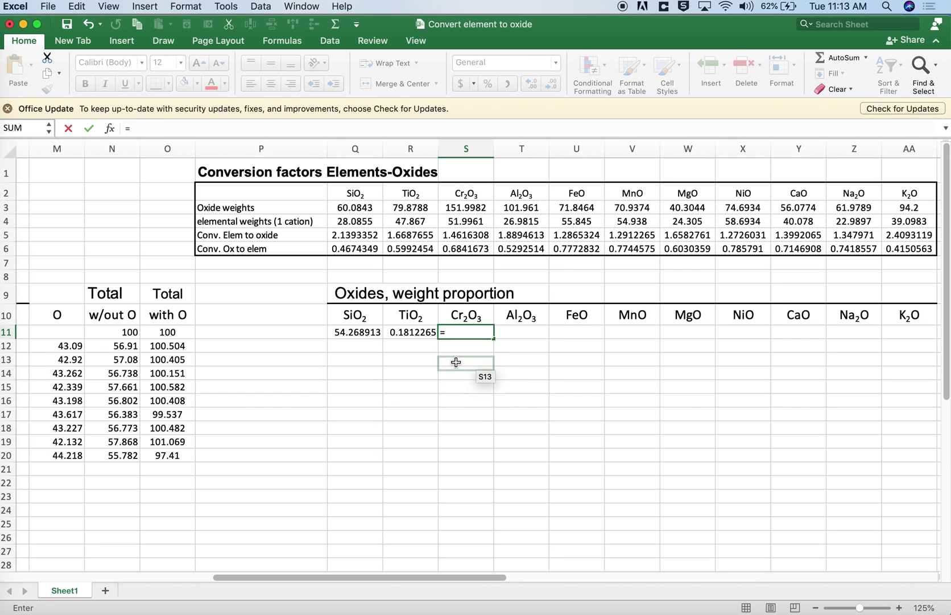
scroll(455, 360, left, 10)
click(219, 332)
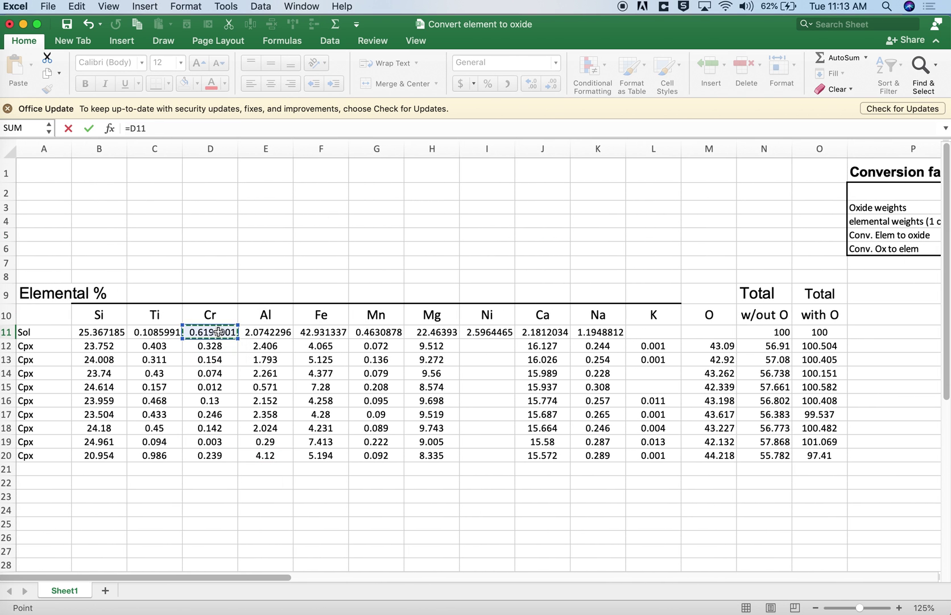
text(*)
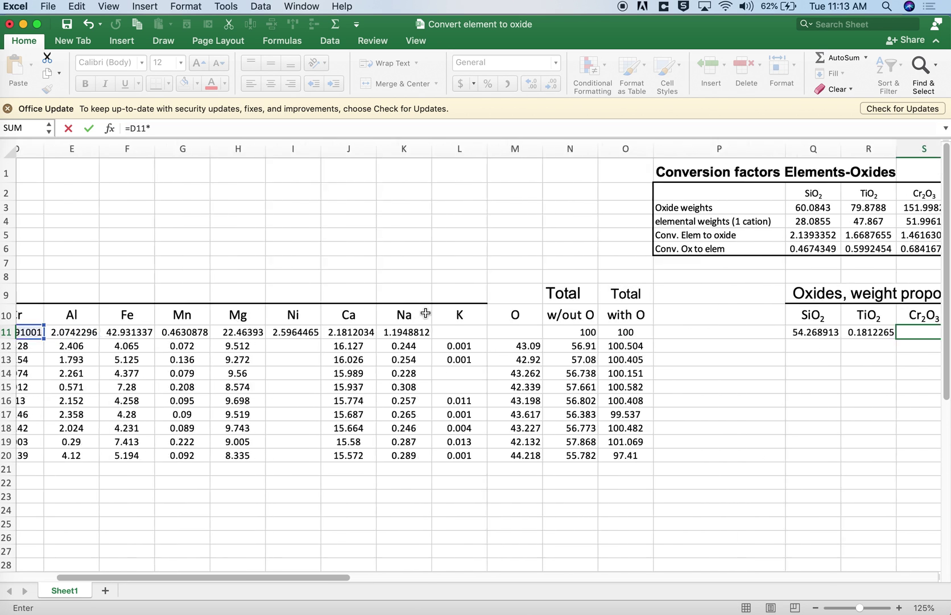
click(449, 207)
text(/(2*)
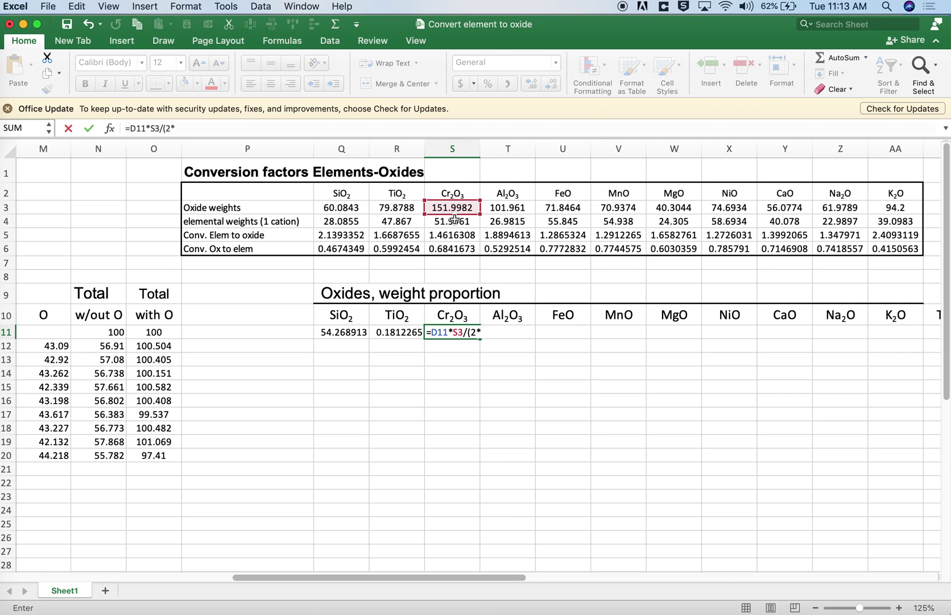
click(454, 220)
text())
key(Return)
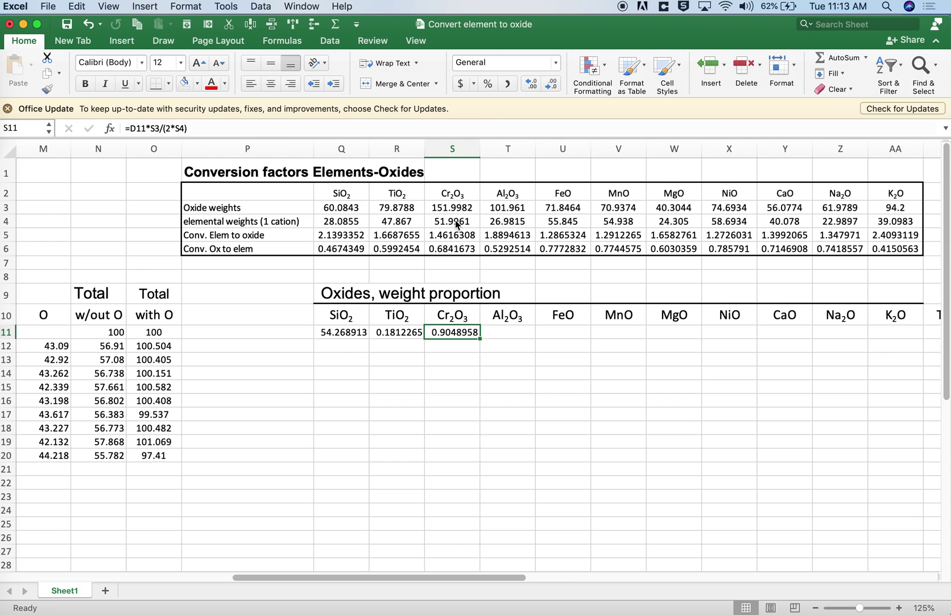
Replace the S11 formula with =D11*S5, multiplying the Cr percentage by its factor.
text(=)
scroll(407, 419, left, 10)
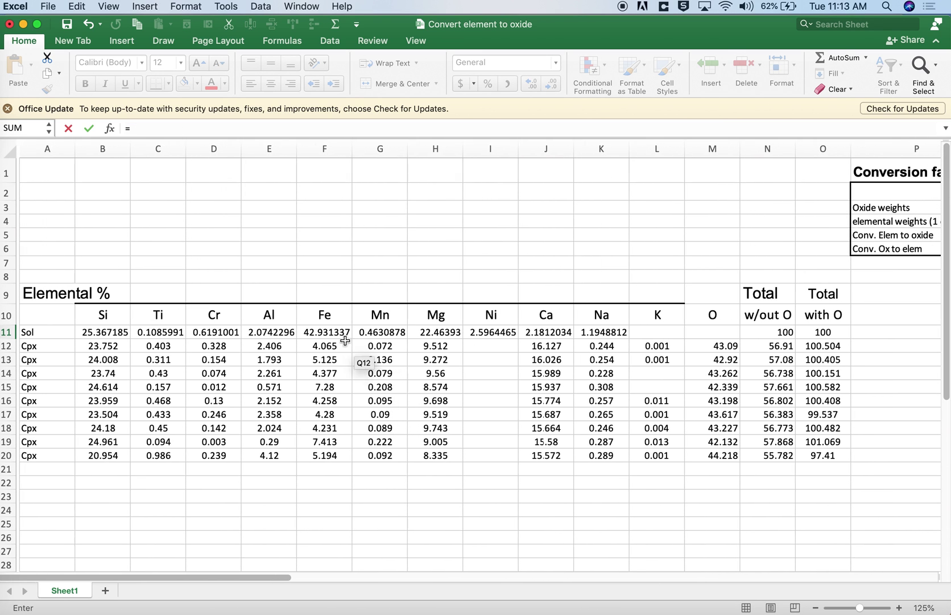
click(221, 332)
text(*)
scroll(476, 323, right, 8)
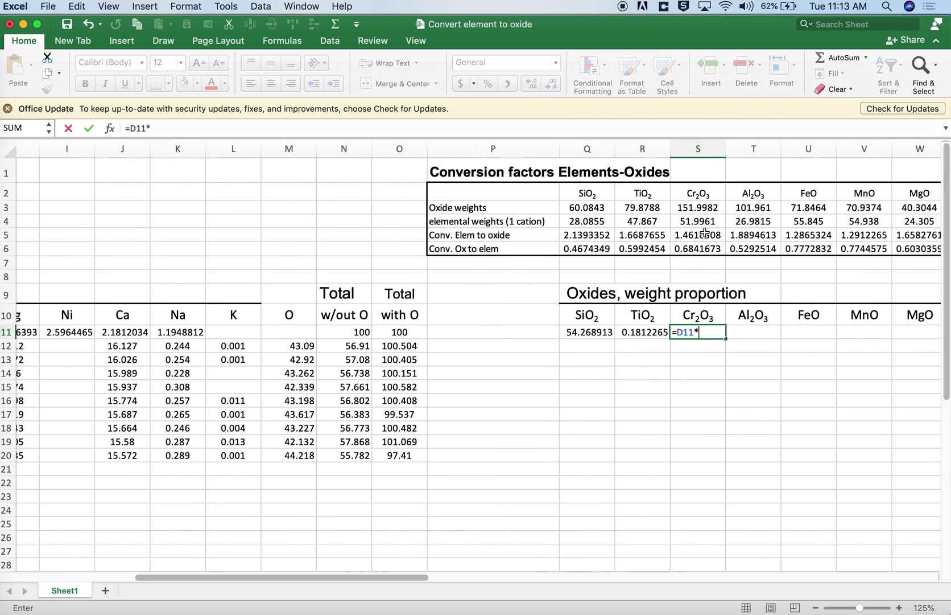
click(704, 234)
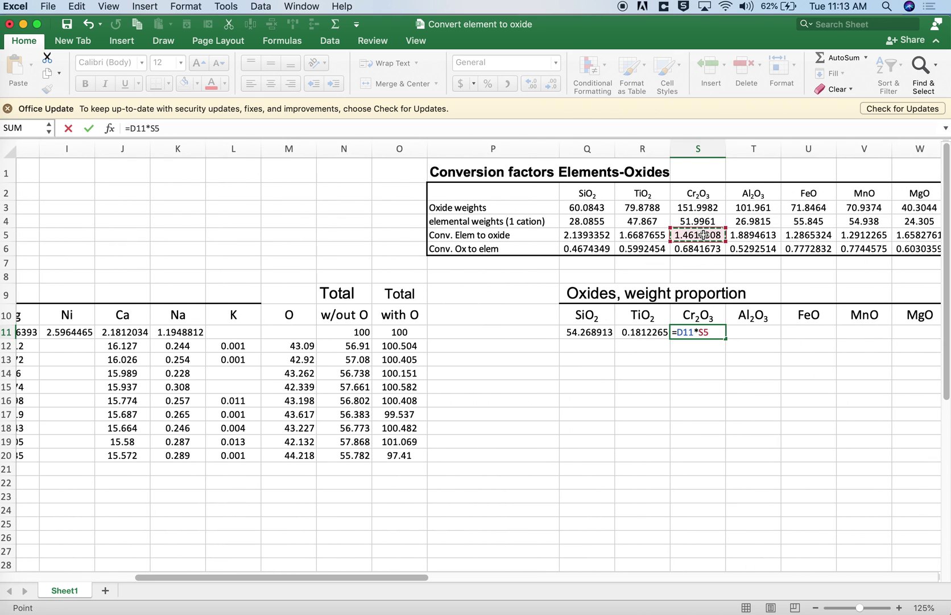
key(Return)
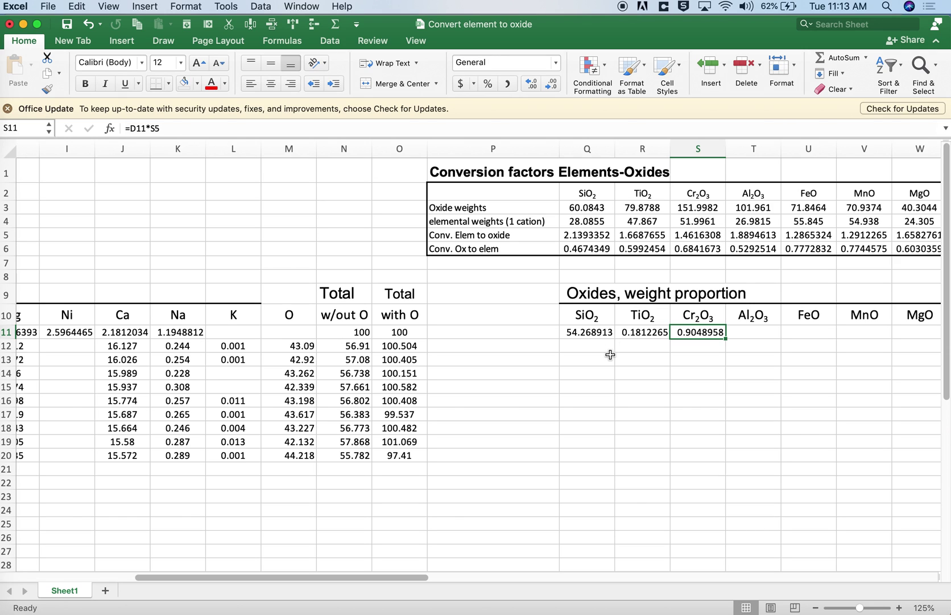
scroll(581, 361, right, 5)
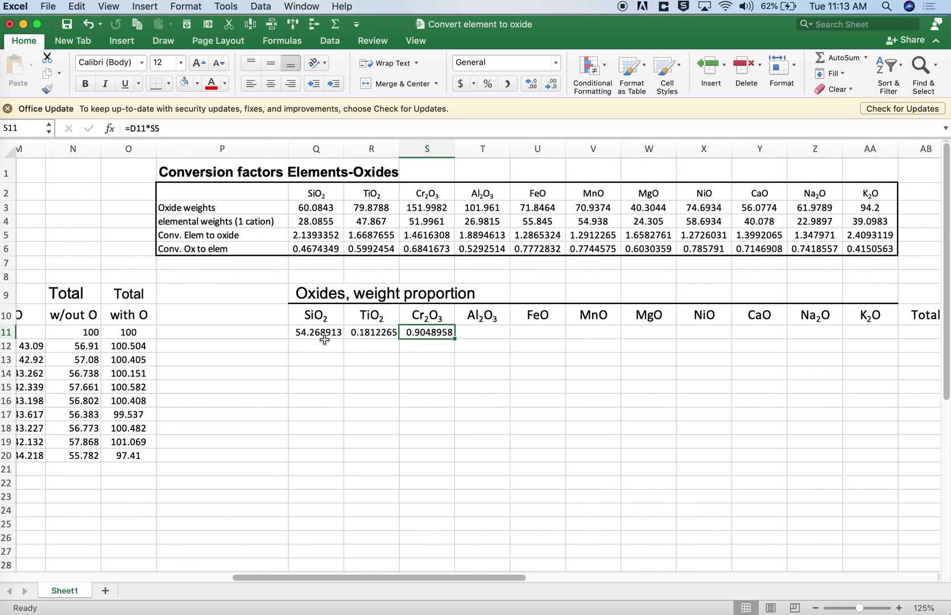
click(323, 333)
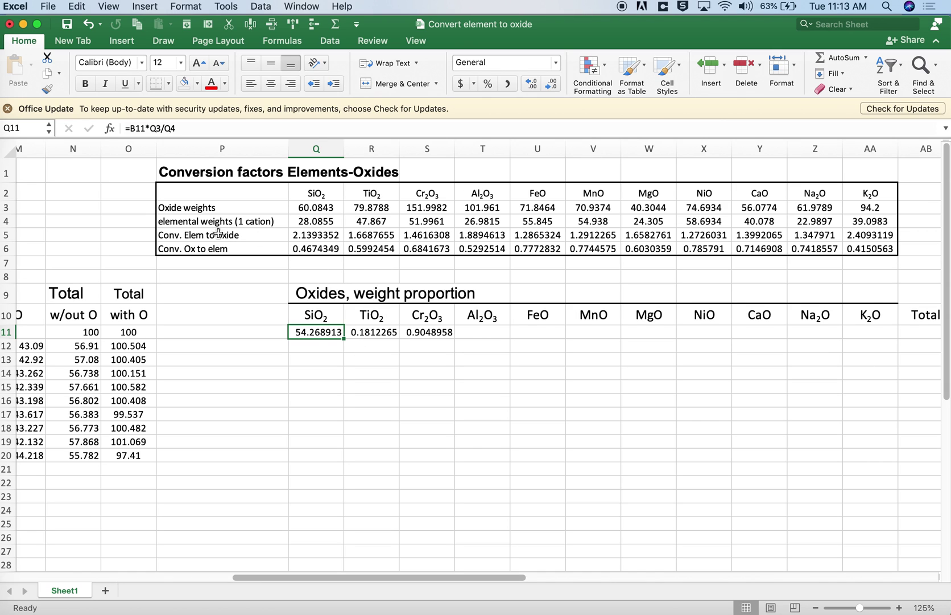
drag(216, 234, 852, 238)
click(433, 233)
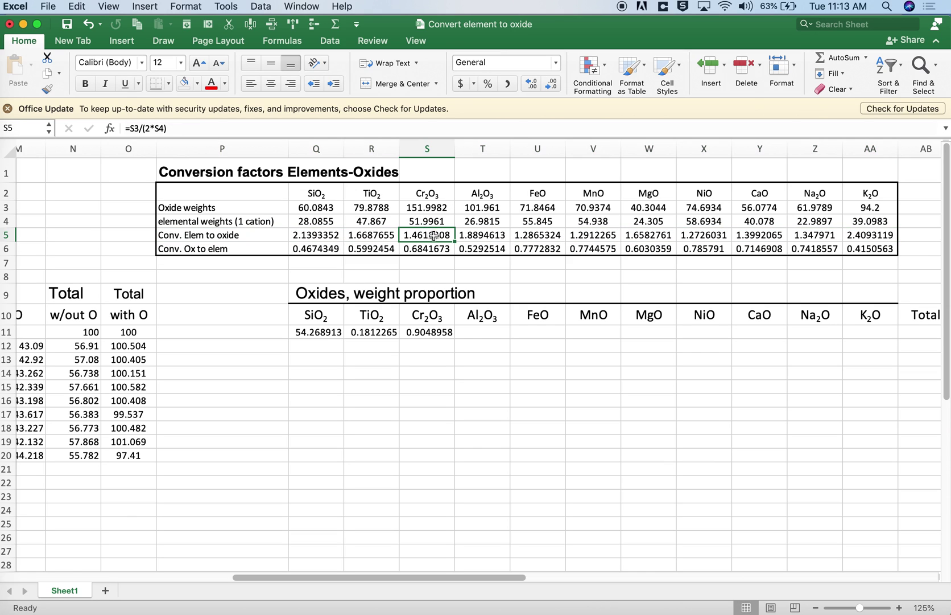
click(317, 236)
click(140, 129)
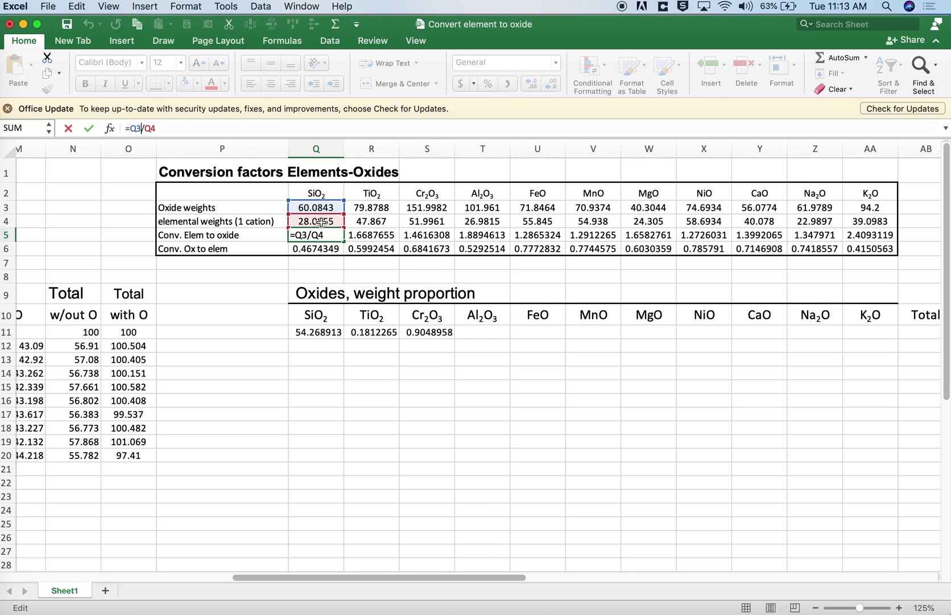
key(Escape)
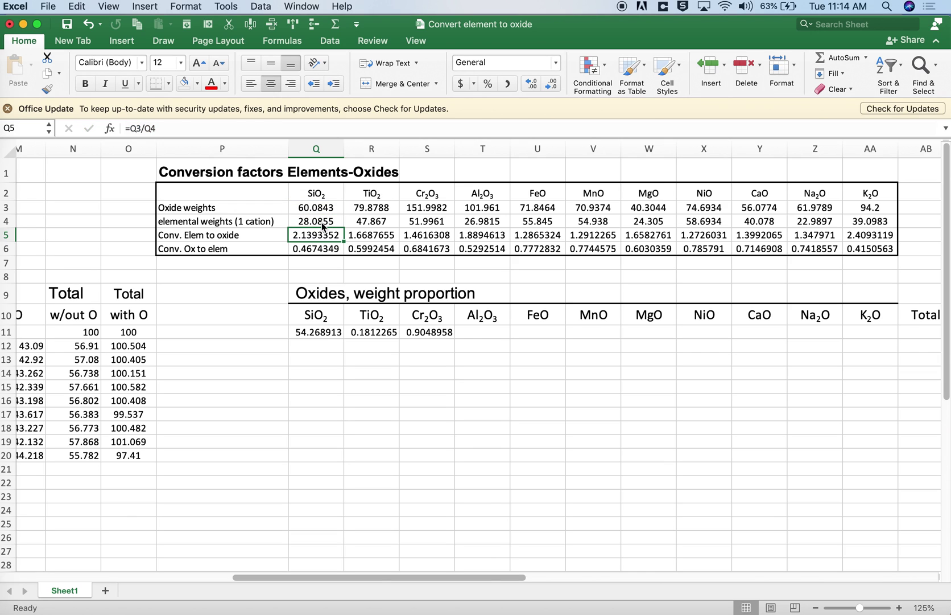
click(494, 234)
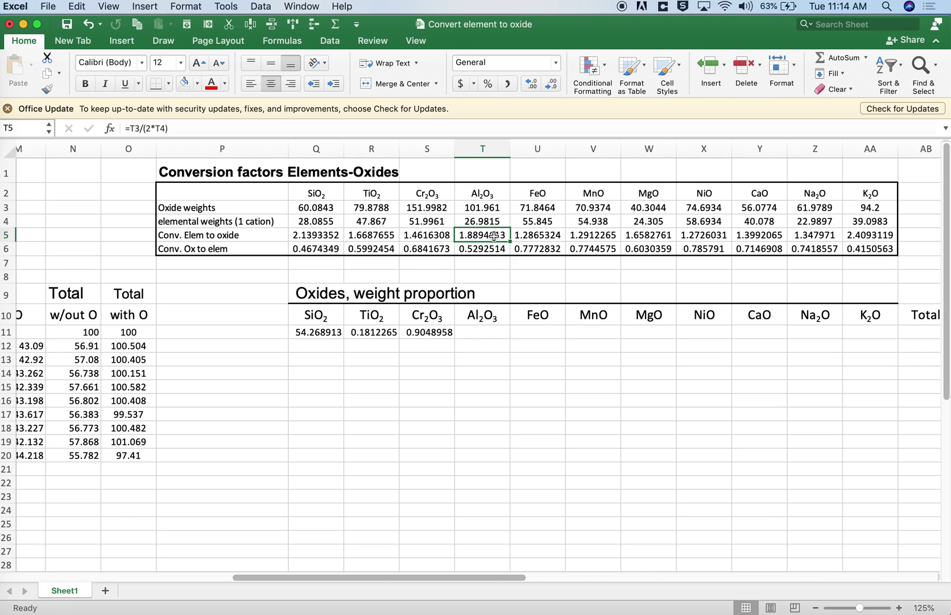
click(145, 130)
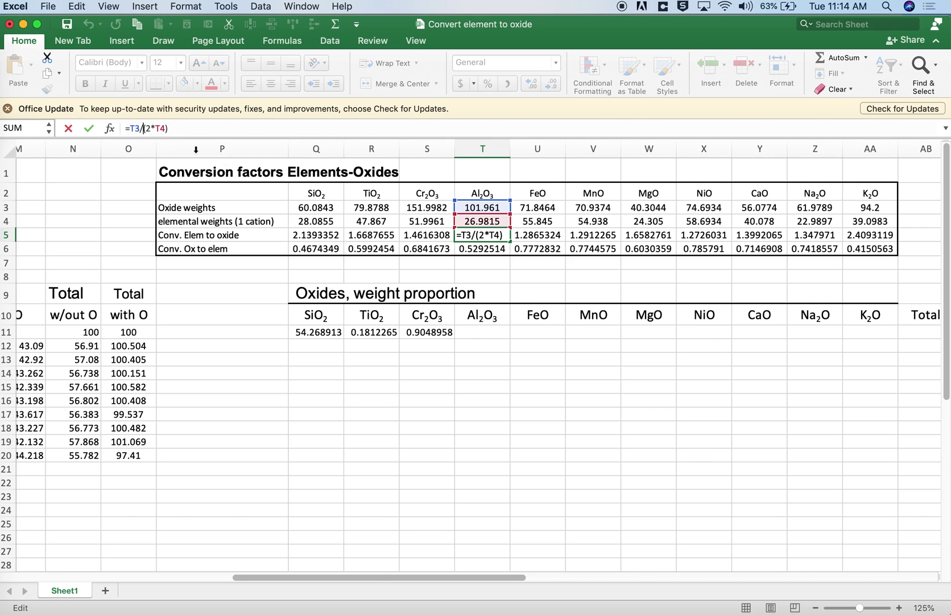
key(Return)
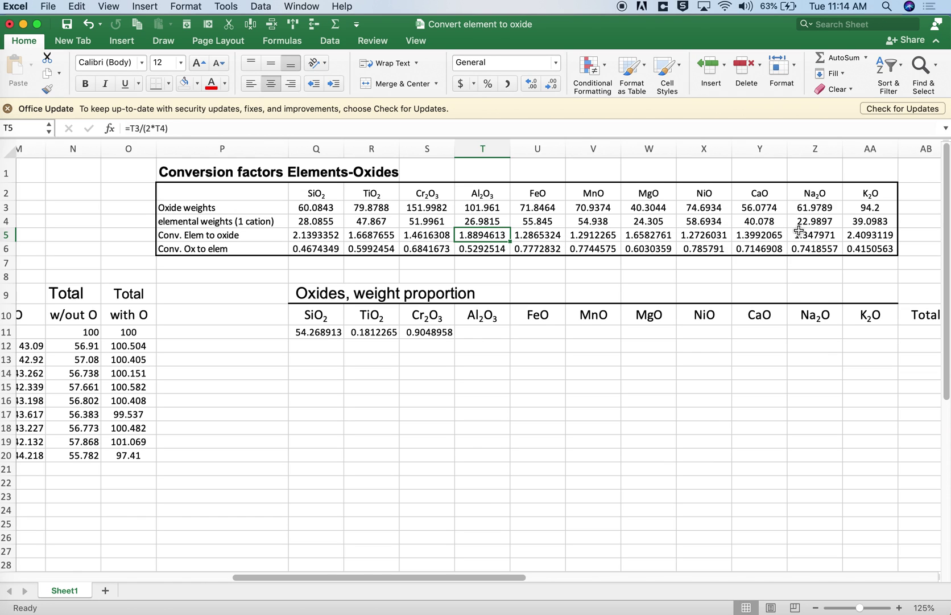
click(779, 235)
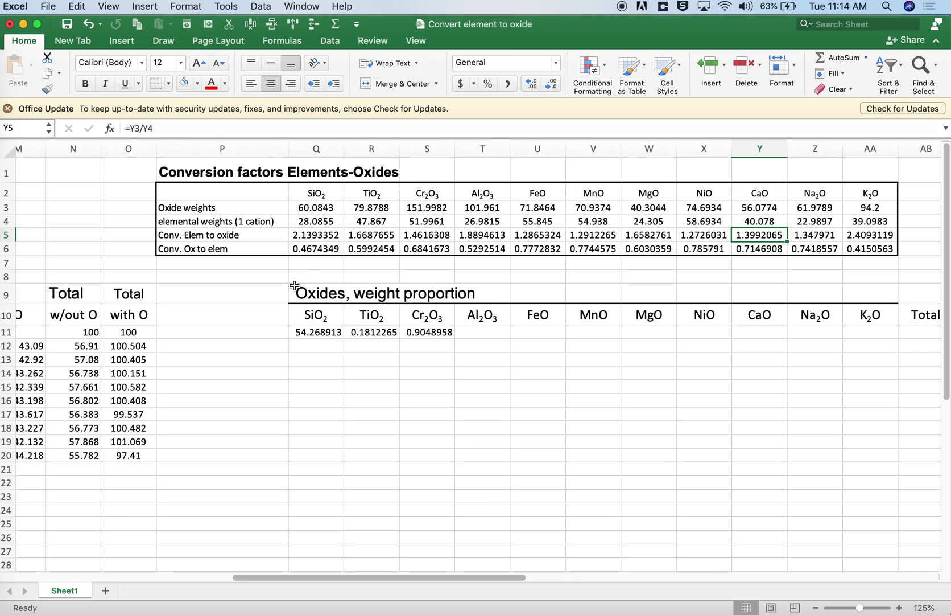
Enter =B11*Q$5 in Q11, anchoring the SiO2 factor's row.
click(325, 332)
text(=)
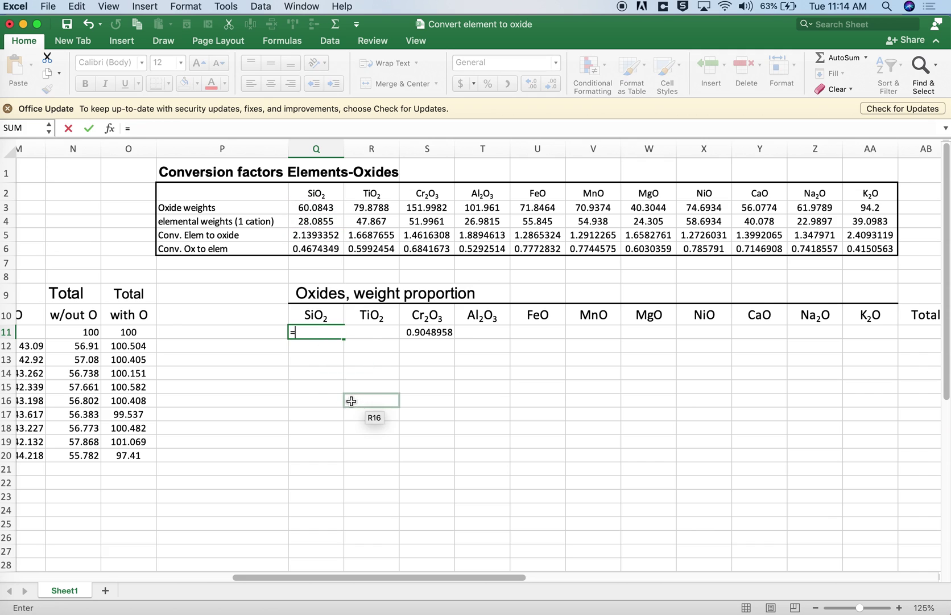
scroll(351, 399, left, 10)
scroll(351, 401, left, 2)
click(99, 329)
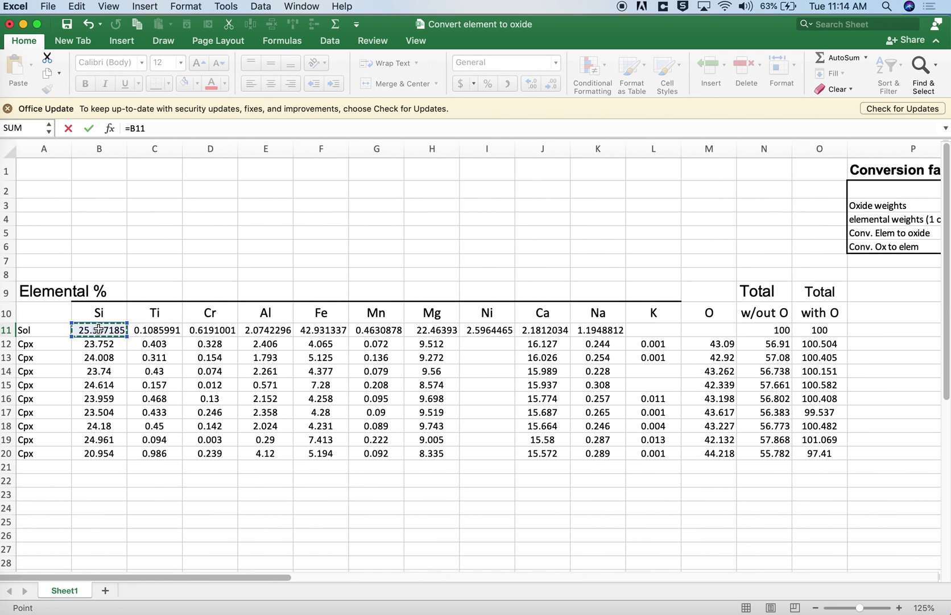
text(*)
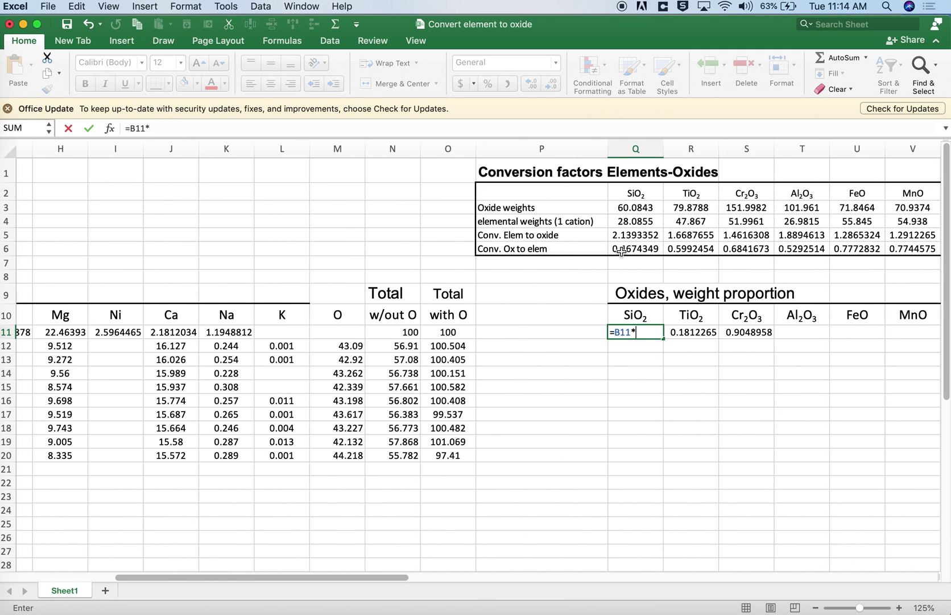
click(631, 237)
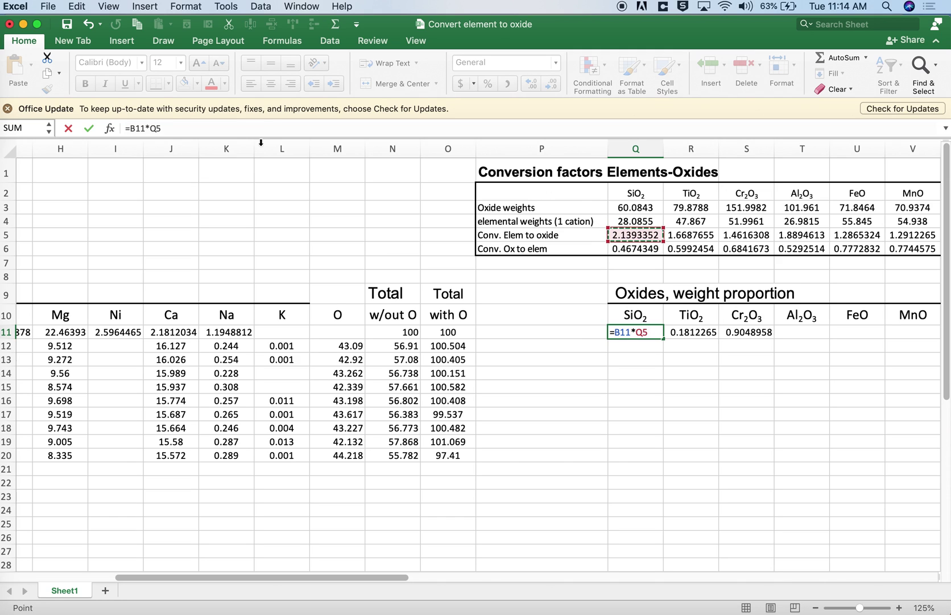
click(157, 129)
text($)
key(Return)
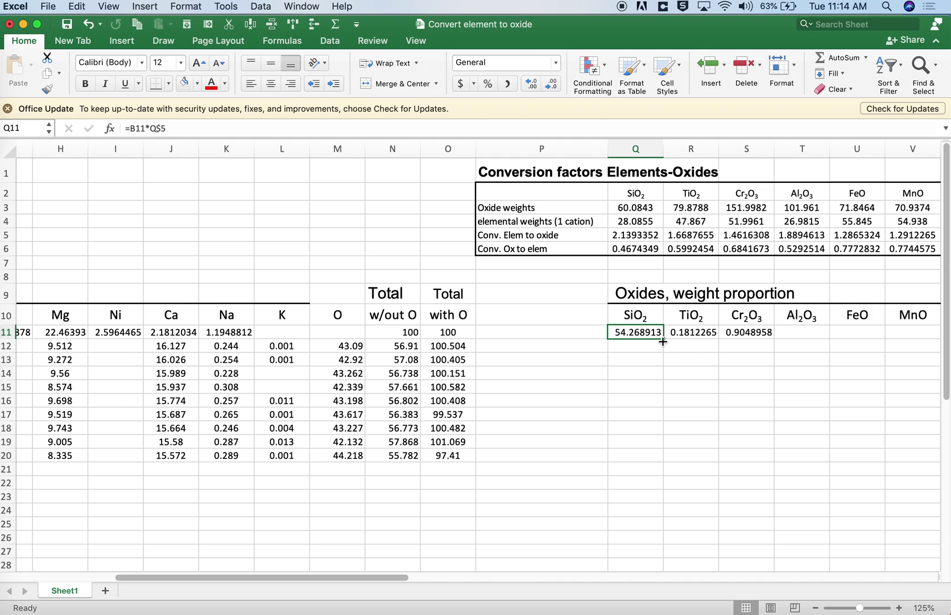
Fill the proportion formula down to row 20 and across to the K2O column.
drag(663, 340, 665, 460)
scroll(649, 459, right, 4)
drag(426, 457, 939, 437)
scroll(673, 462, right, 4)
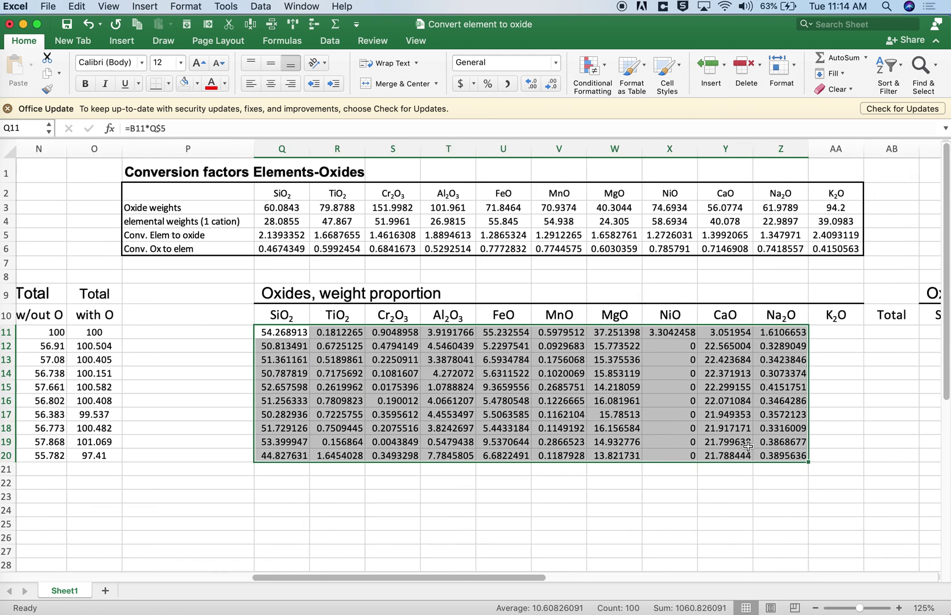
drag(673, 462, 731, 458)
Add a Total =SUM(Q11:AA11) in AB11 and fill it down to AB20 (Sol 160.32298).
click(747, 330)
text(=sum()
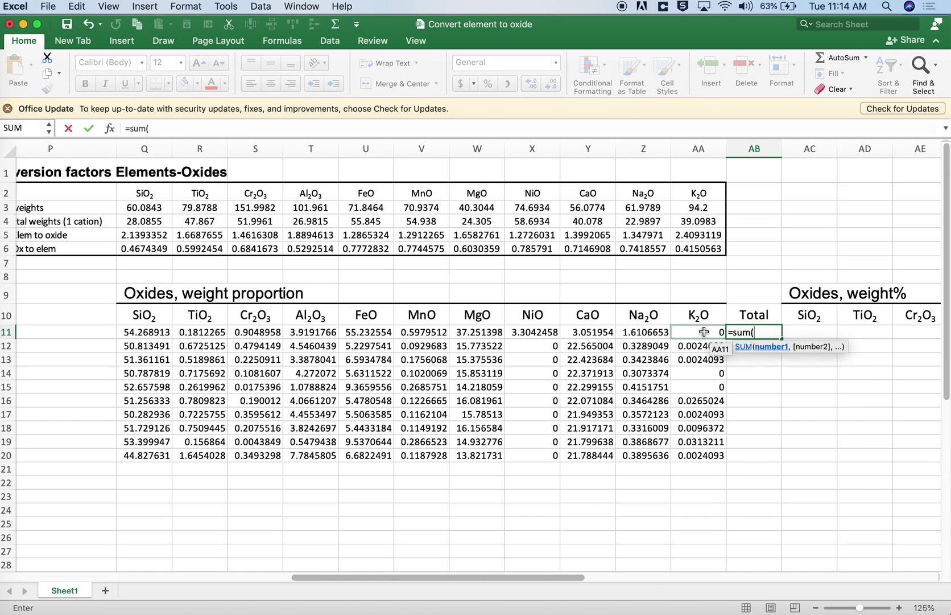
drag(701, 332, 153, 331)
key(Return)
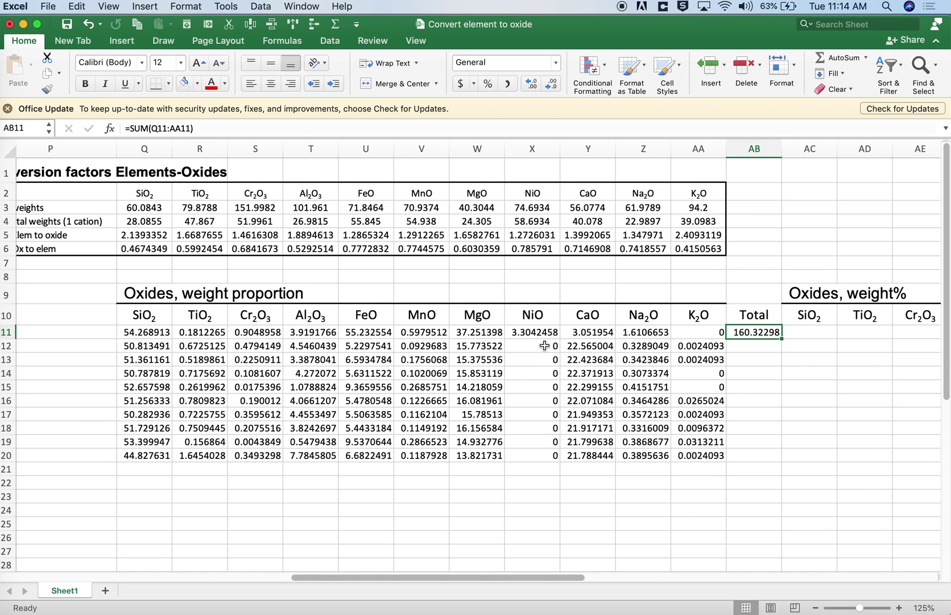
drag(781, 339, 772, 462)
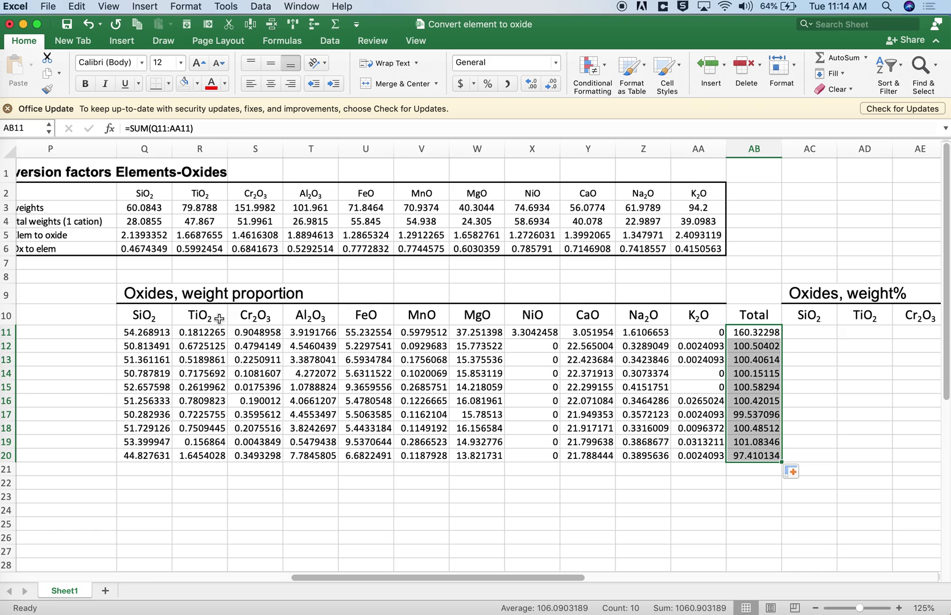
Enter =100*Q11/$AB11 in AC11 for the Sol SiO2 weight% (33.849741).
click(804, 332)
text(=)
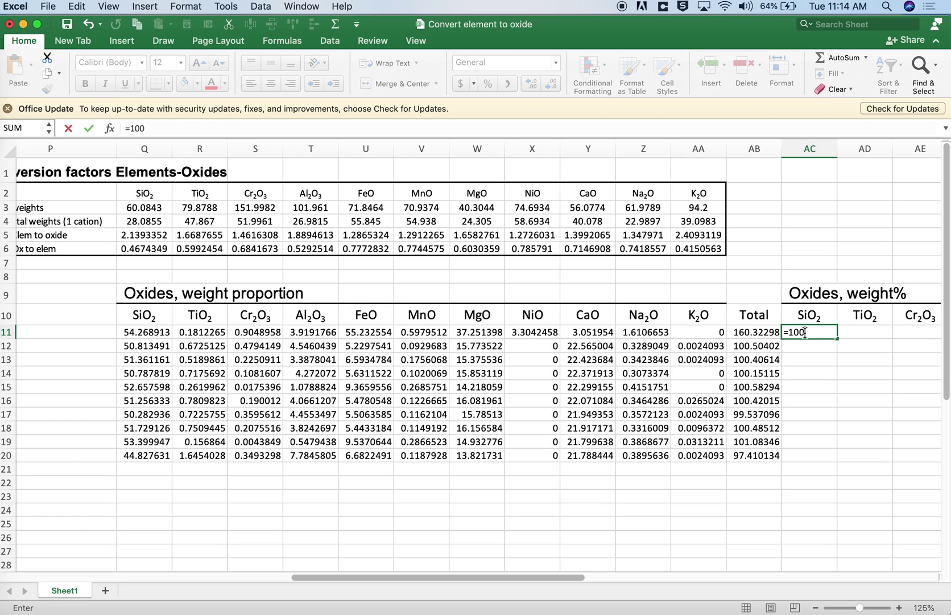
text(100)
click(158, 332)
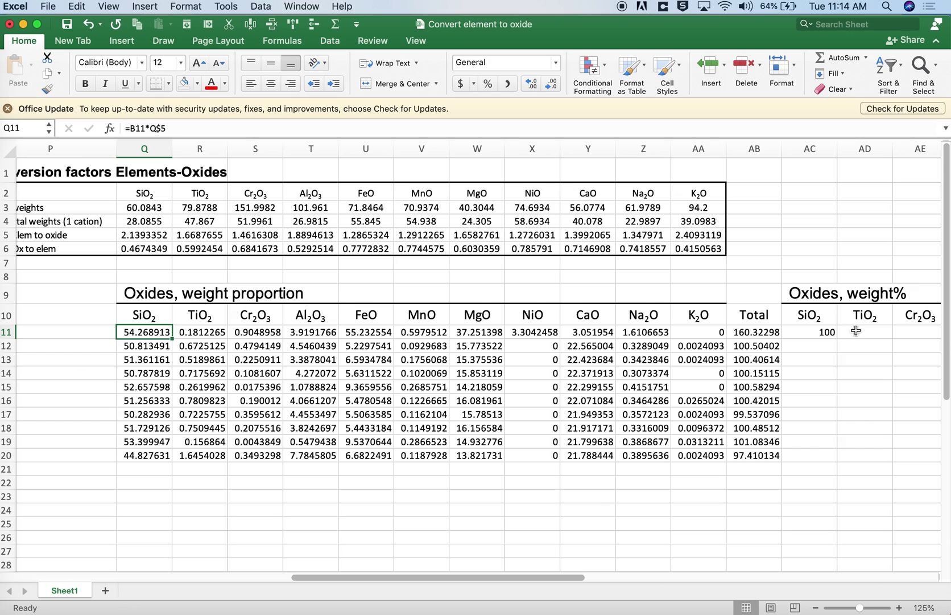
click(824, 333)
click(169, 124)
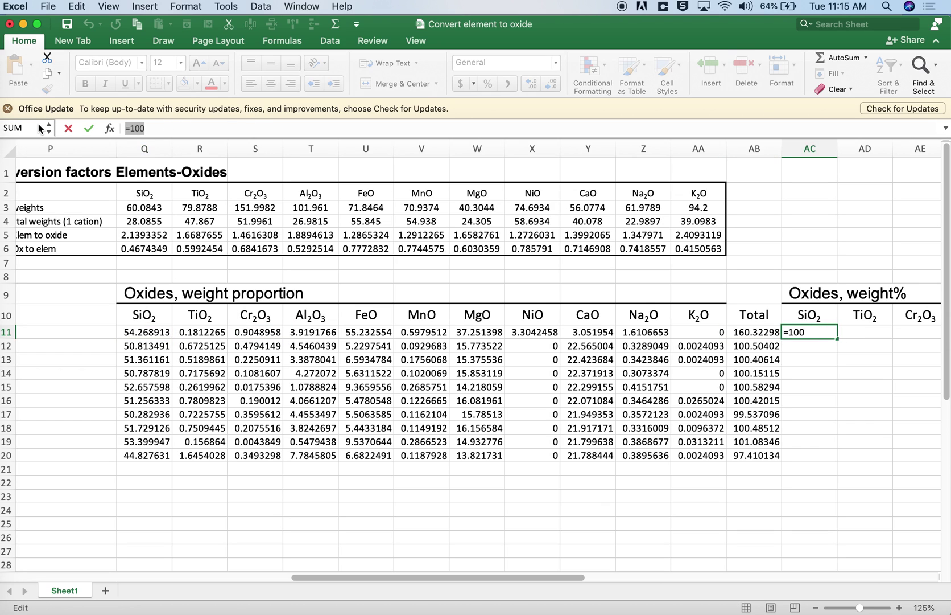
text(*)
click(150, 336)
text(/)
click(744, 335)
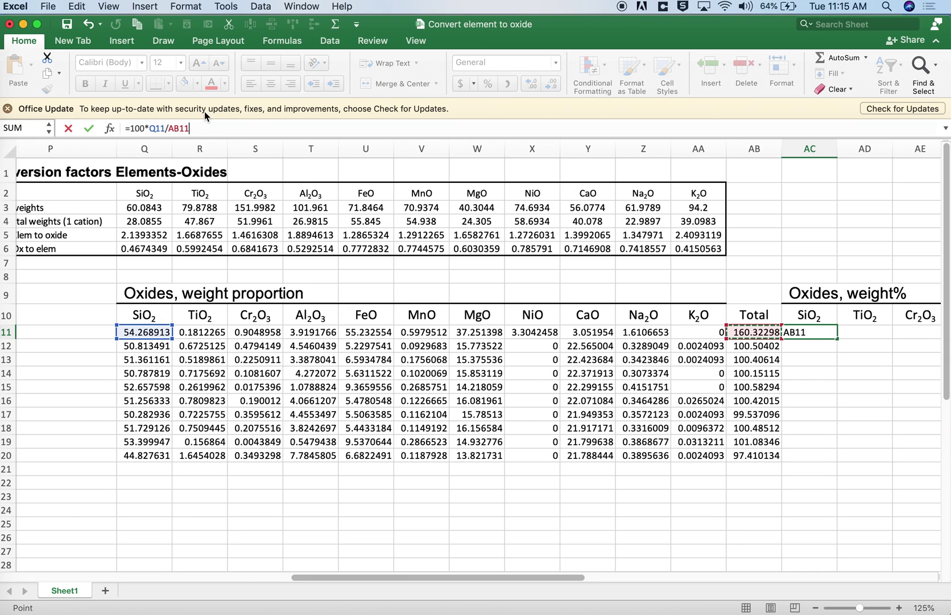
click(170, 129)
text($)
click(88, 128)
Fill the weight% formula across to K2O and total the row with =SUM(AC11:AM11), giving 100.
scroll(474, 263, right, 6)
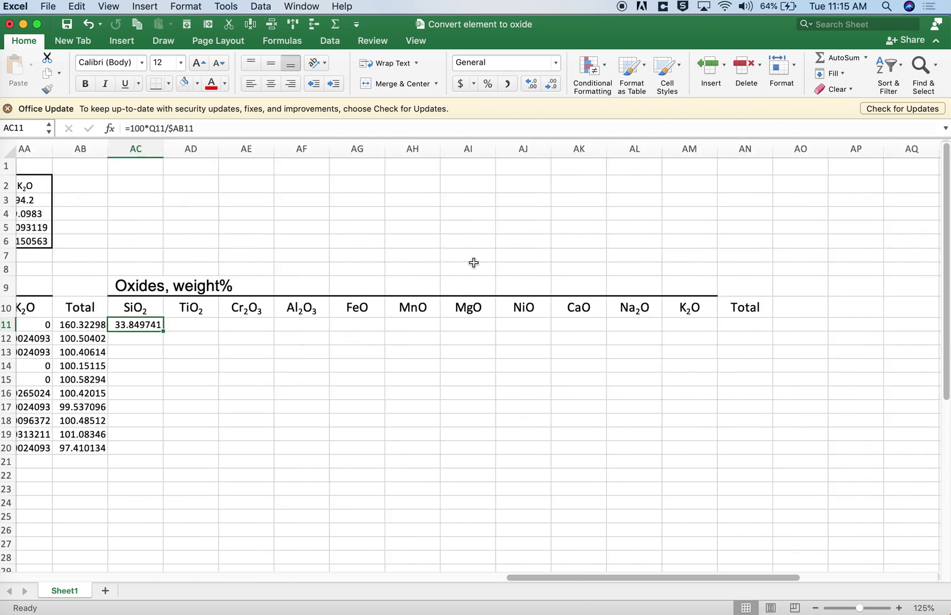
scroll(474, 263, right, 1)
scroll(474, 262, down, 1)
scroll(474, 262, left, 3)
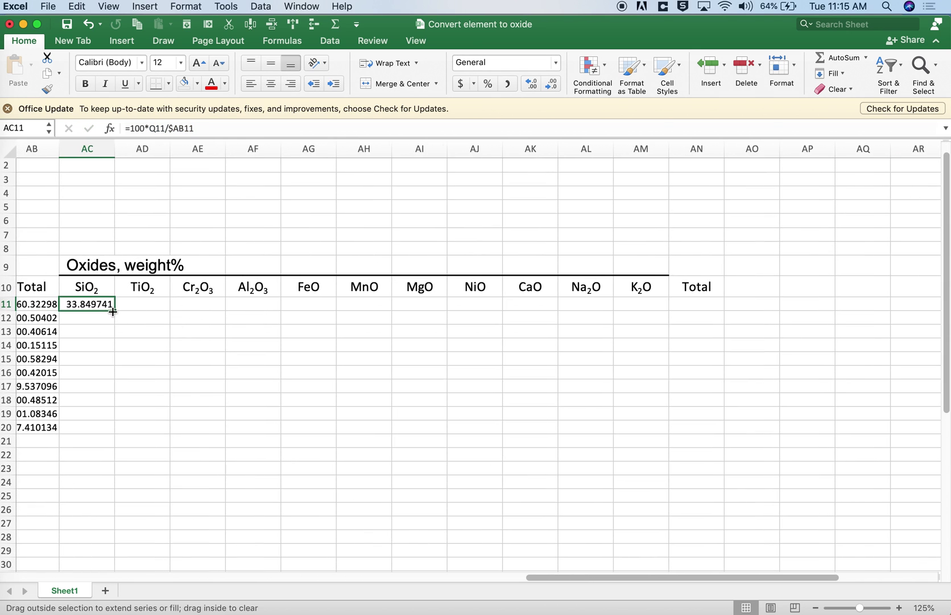
drag(113, 311, 683, 313)
click(694, 303)
text(=sum()
drag(643, 308, 85, 304)
key(Return)
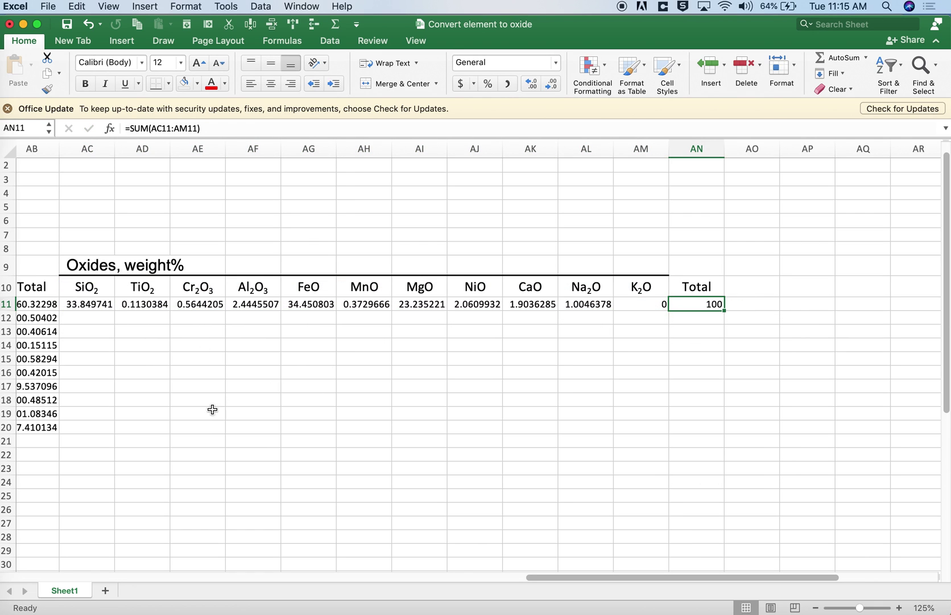
scroll(164, 429, left, 10)
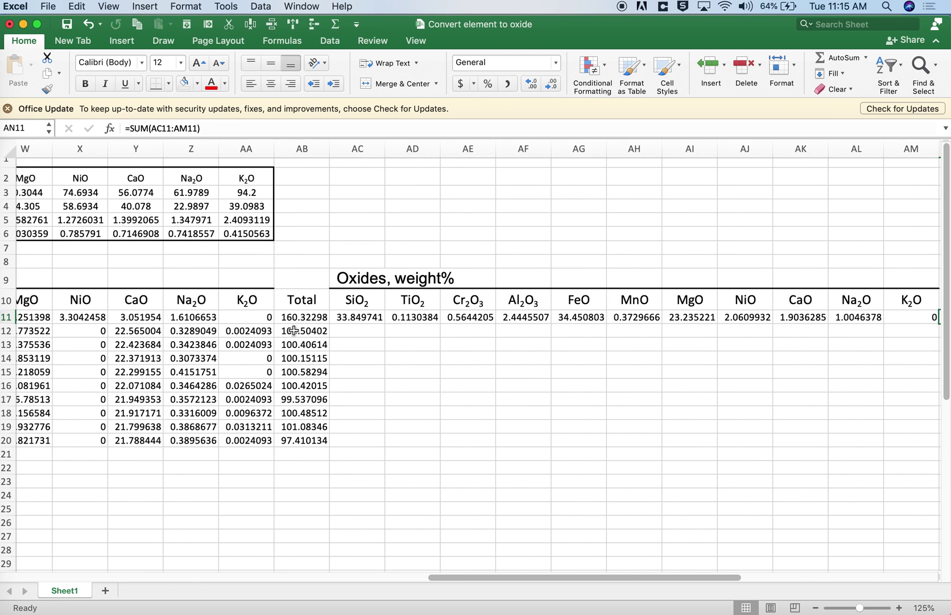
click(293, 330)
scroll(341, 347, left, 3)
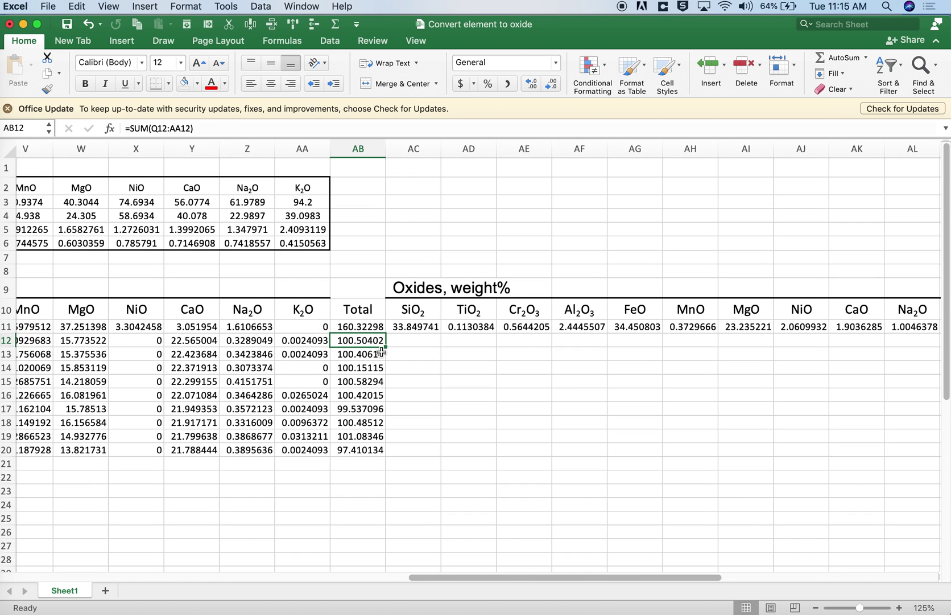
scroll(363, 454, left, 20)
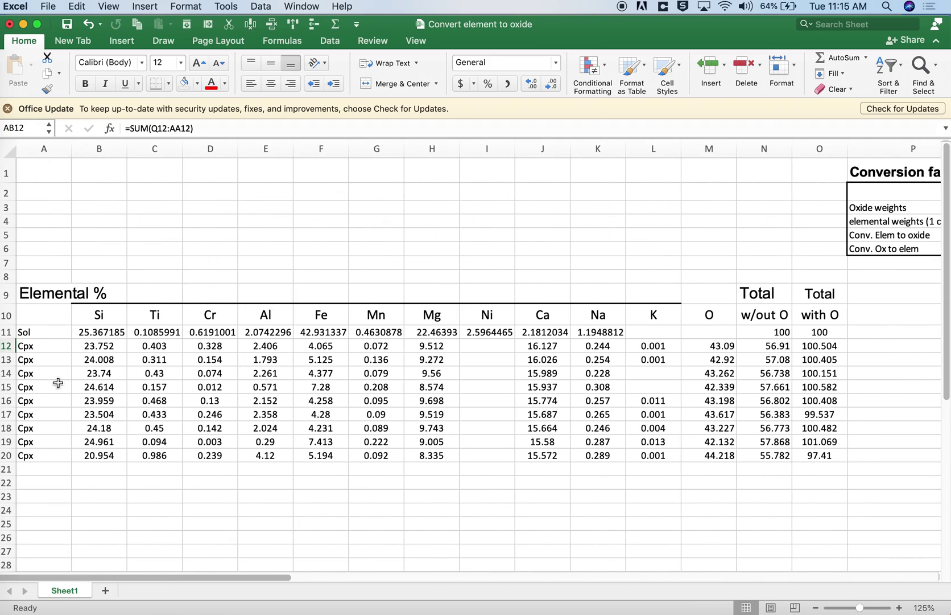
mouse_move(32, 350)
mouse_down()
mouse_move(557, 455)
mouse_move(711, 455)
mouse_move(665, 456)
mouse_up()
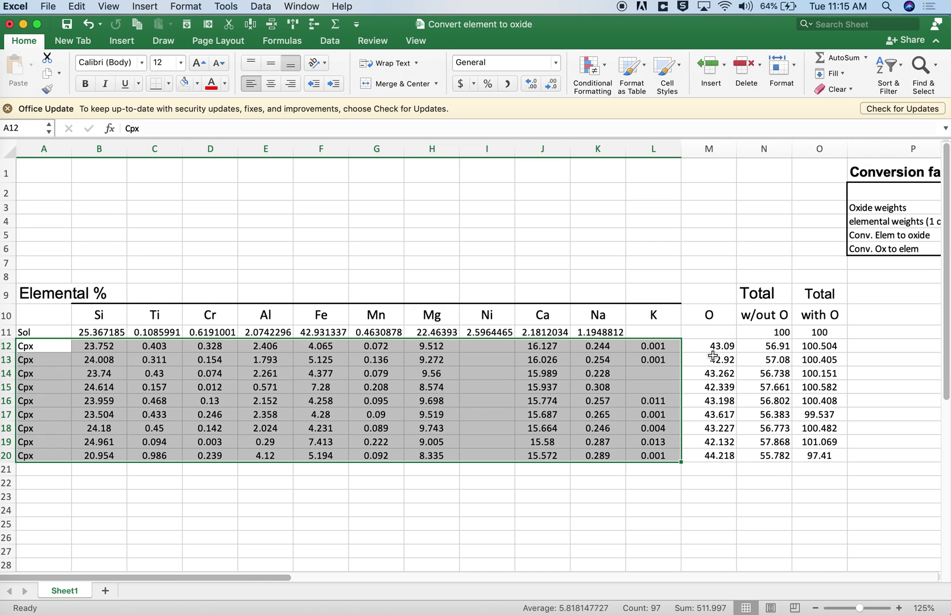
drag(716, 349, 710, 455)
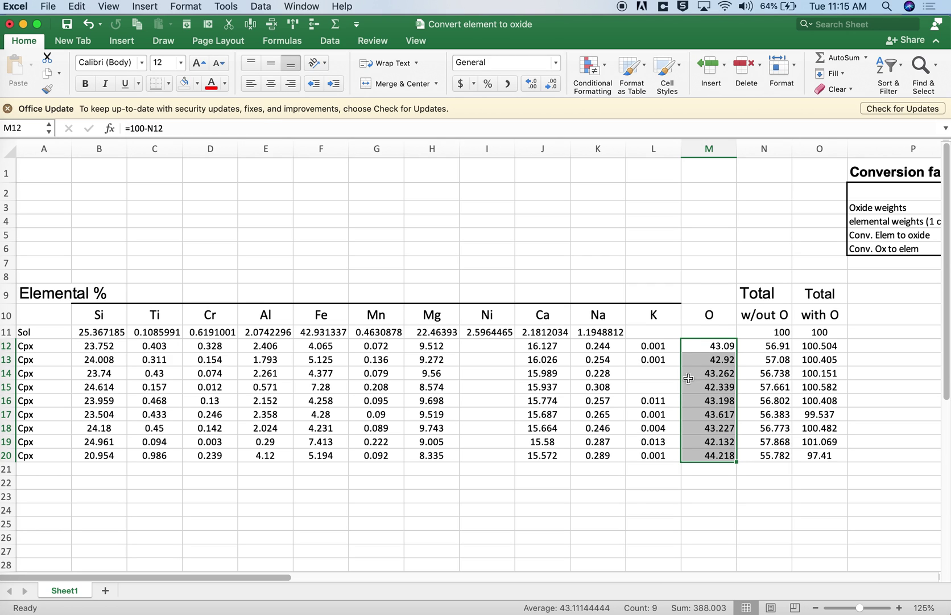
drag(708, 316, 716, 453)
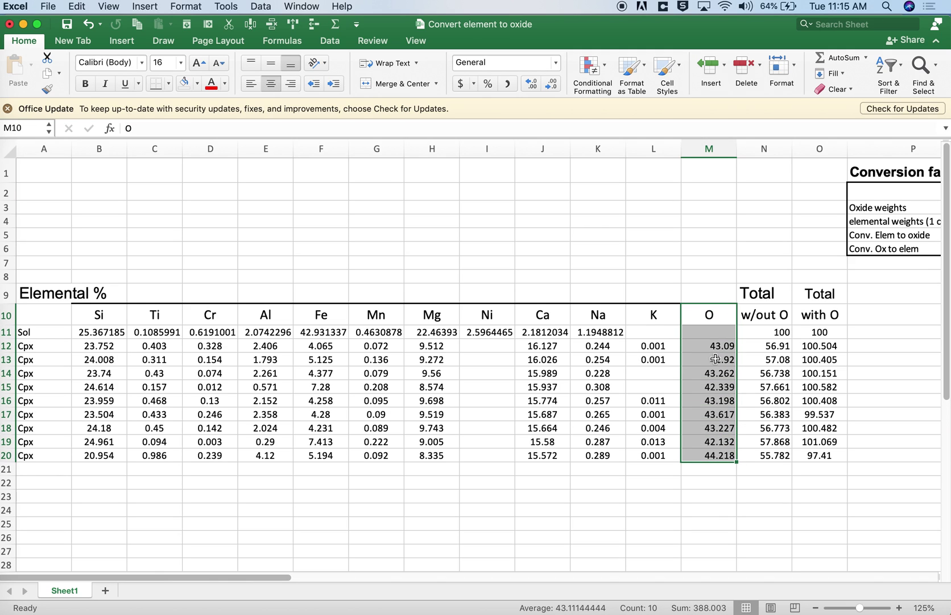
drag(654, 315, 78, 313)
Compare the SiO2–MgO factor headers with the Cpx oxide totals and Total with O values.
scroll(393, 353, right, 10)
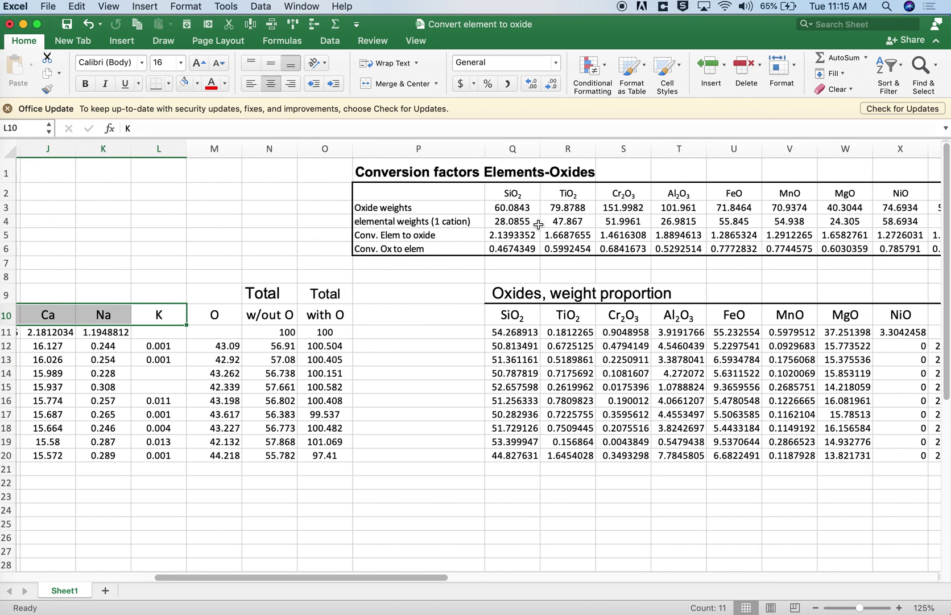
drag(510, 192, 767, 192)
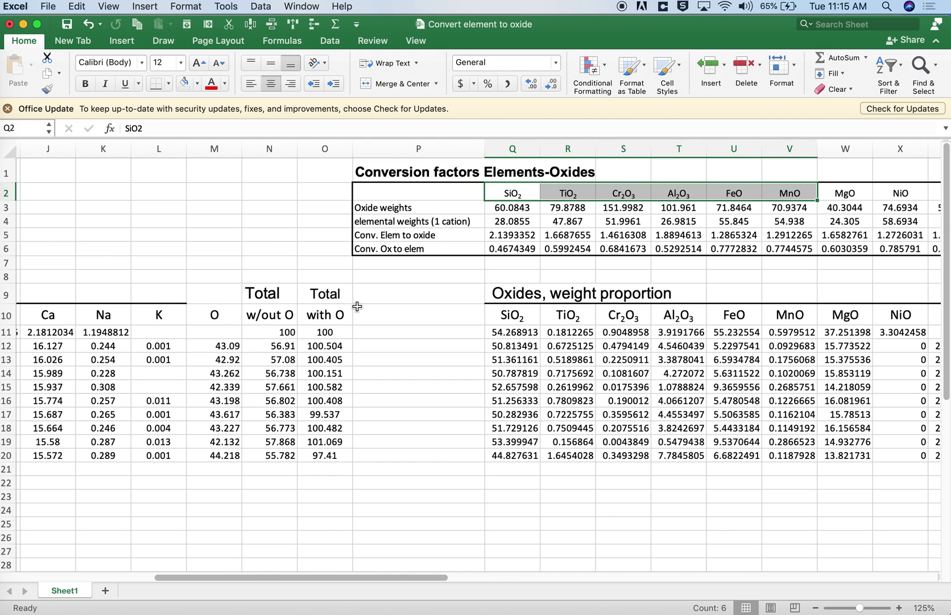
scroll(358, 307, left, 1)
scroll(357, 307, right, 10)
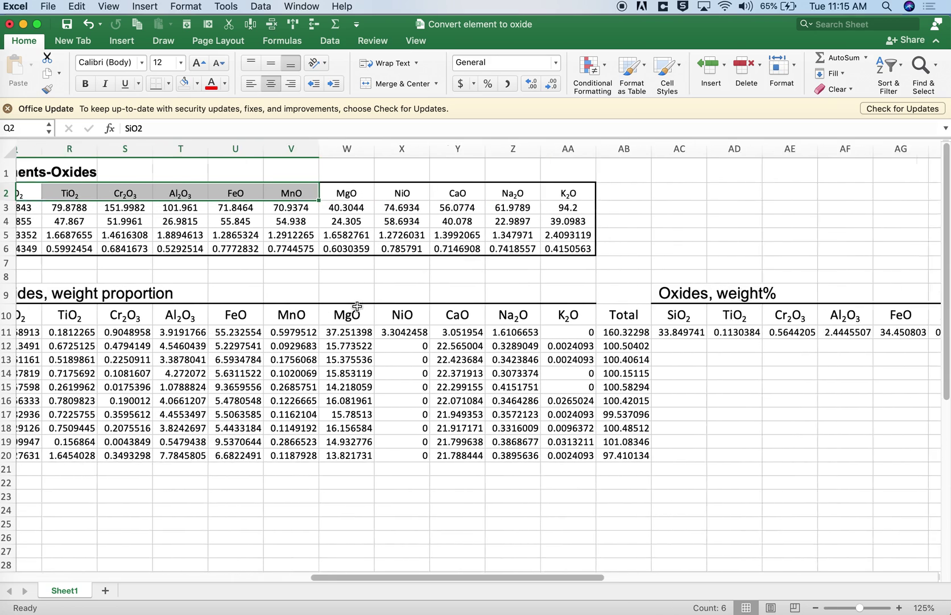
drag(569, 346, 570, 458)
scroll(573, 399, left, 10)
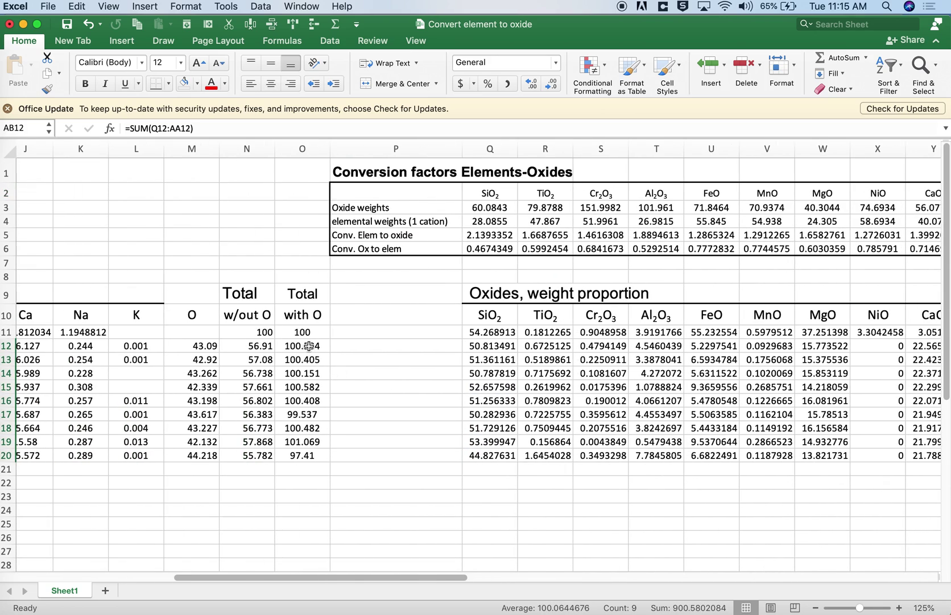
click(309, 346)
drag(309, 346, 303, 455)
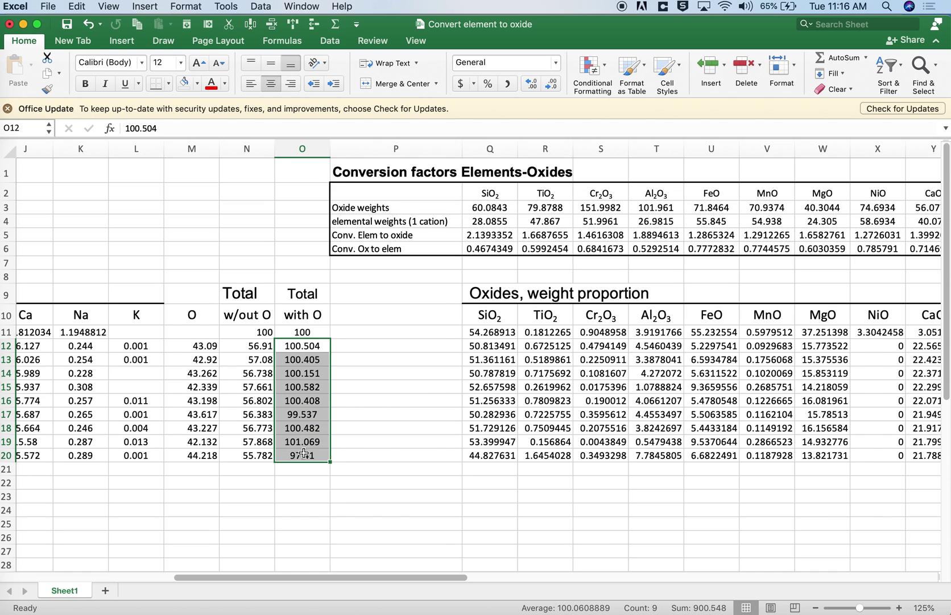
scroll(303, 453, right, 1)
click(499, 193)
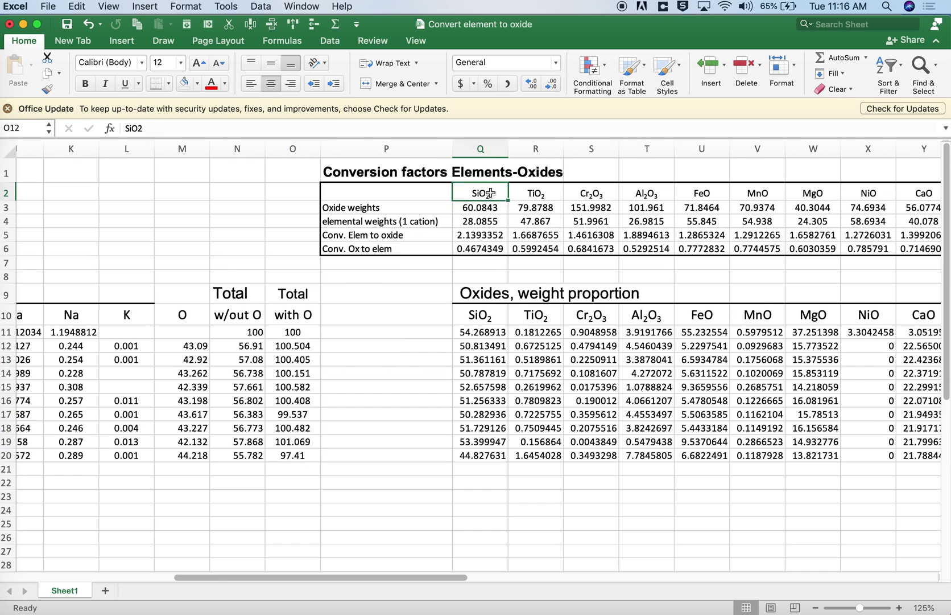
drag(499, 193, 814, 193)
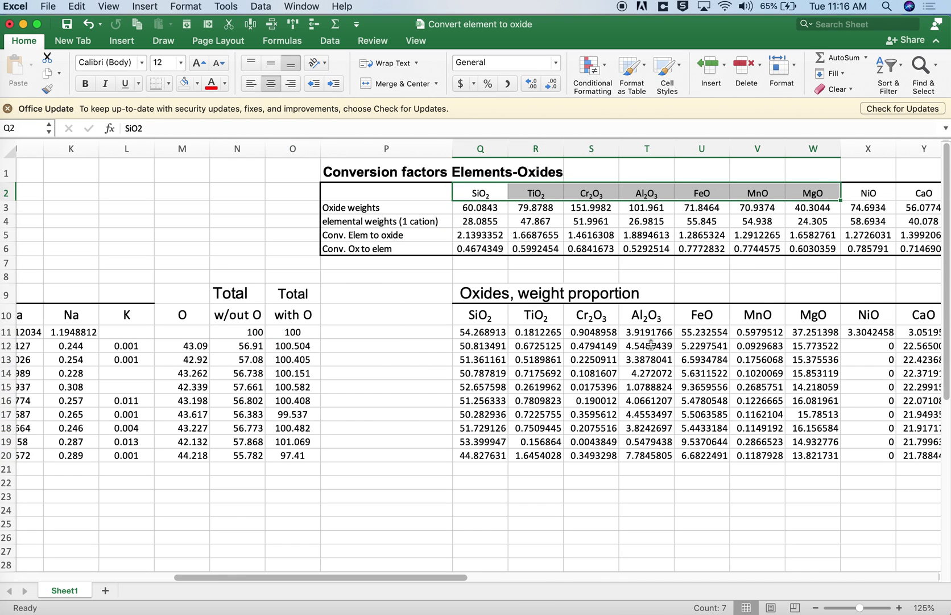
scroll(621, 354, left, 7)
drag(605, 331, 604, 453)
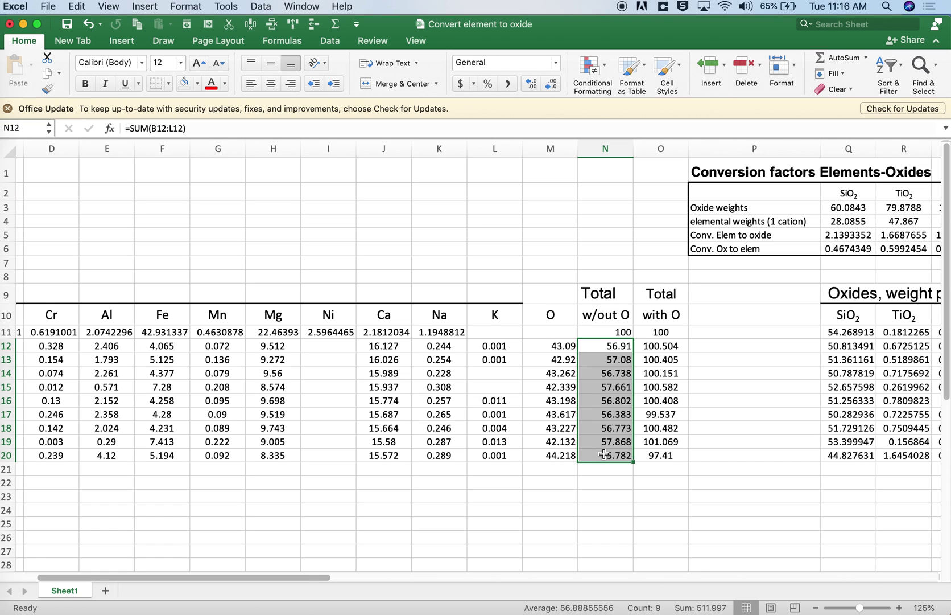
Check the FeO column and the Total with O rows 12–20, then select AC11:AN20.
scroll(591, 435, right, 7)
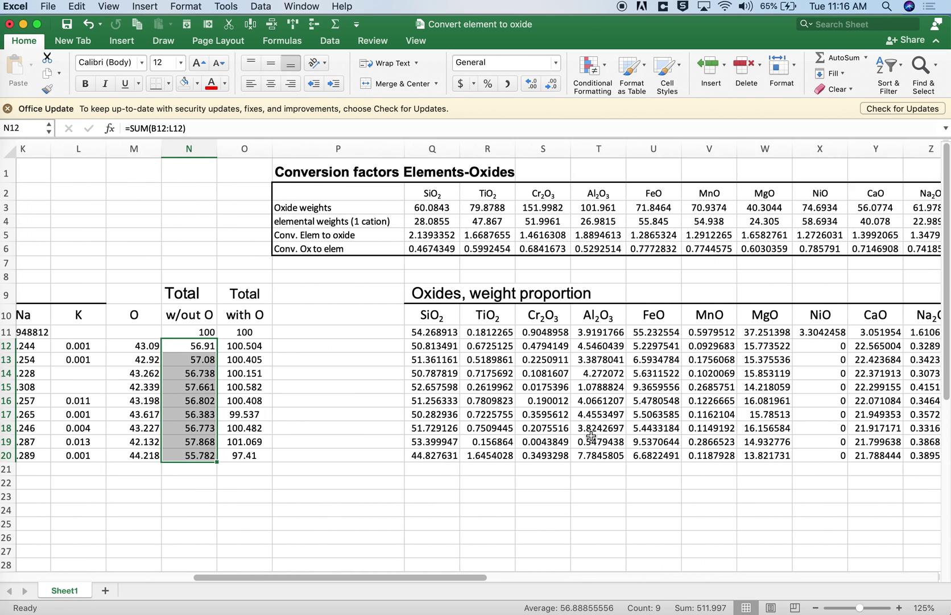
click(656, 188)
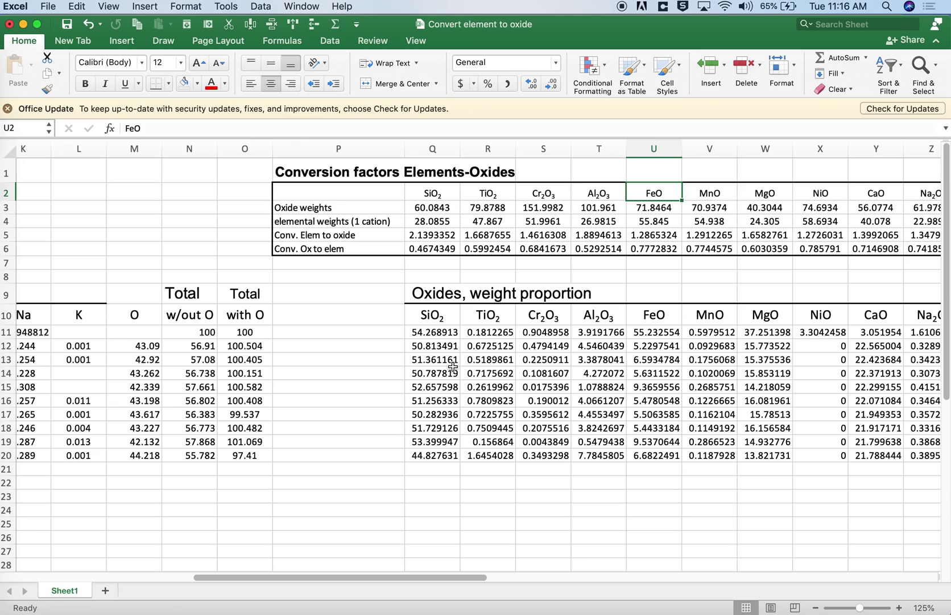
scroll(441, 366, right, 6)
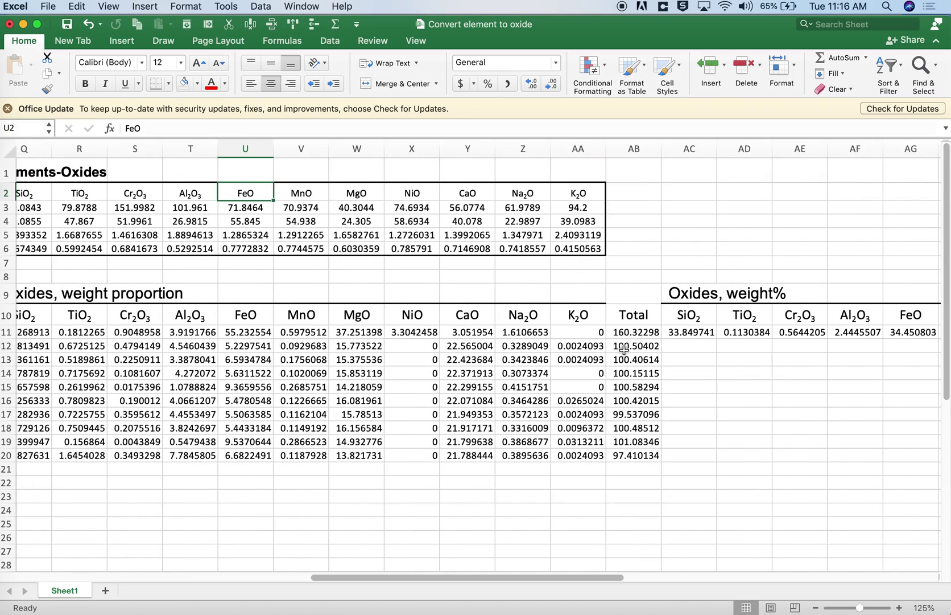
drag(624, 349, 625, 455)
scroll(620, 450, left, 10)
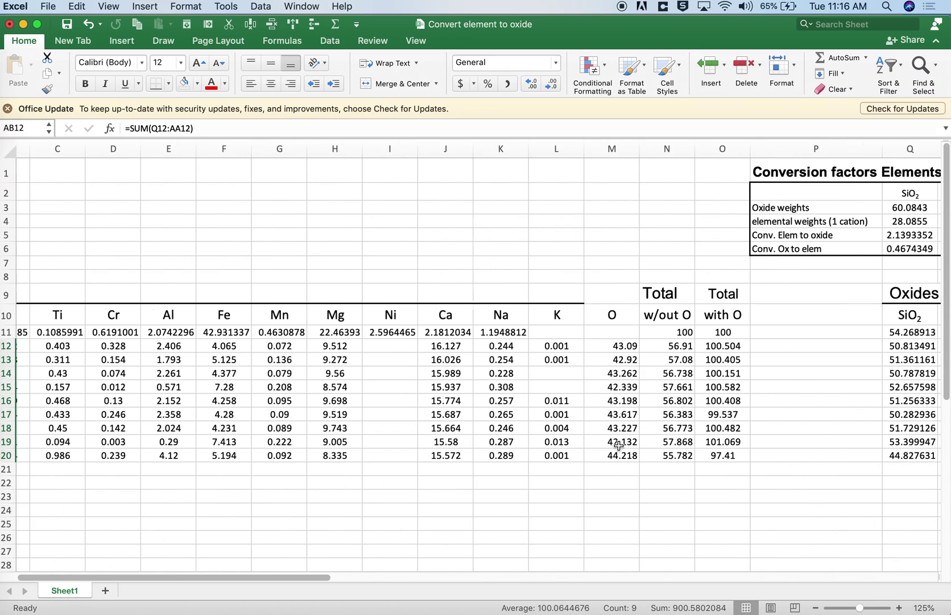
drag(721, 345, 720, 455)
scroll(703, 412, right, 10)
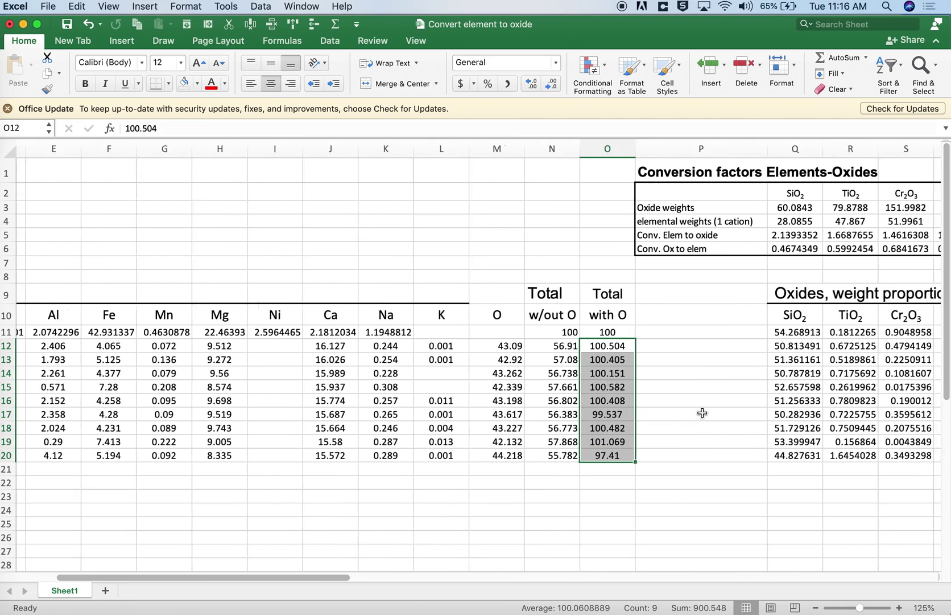
scroll(702, 412, right, 3)
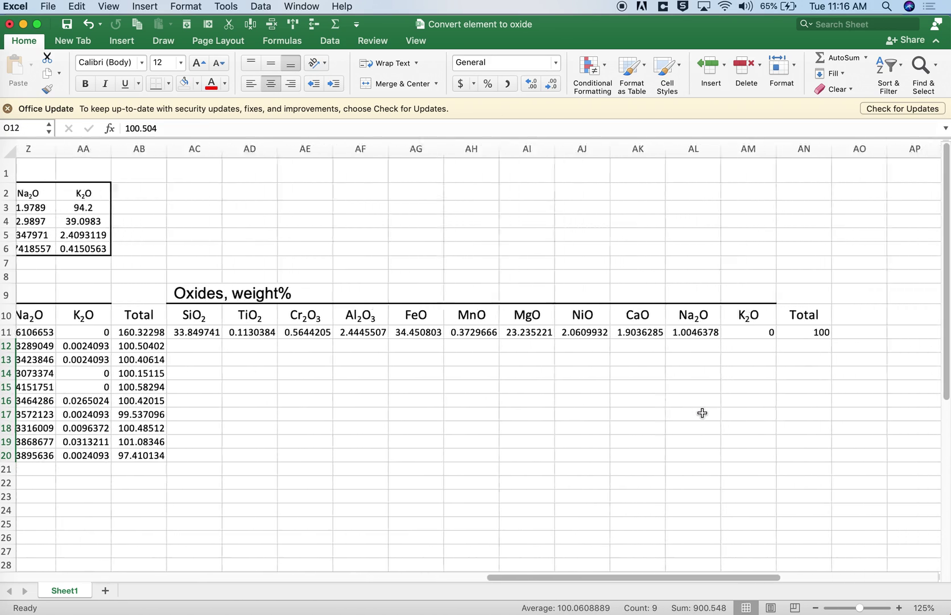
drag(803, 333, 196, 458)
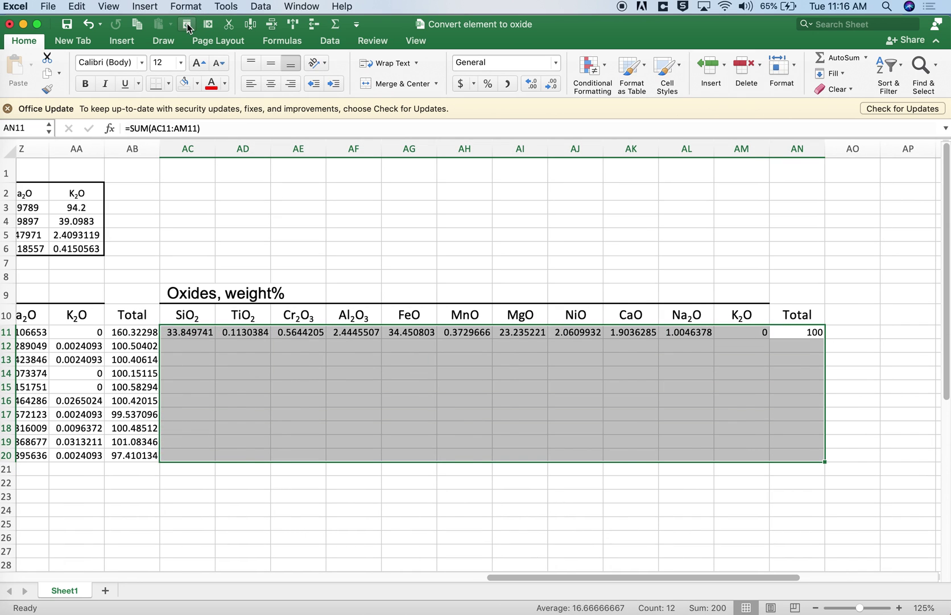
Fill the weight% formulas down to row 20, confirming each row totals 100 against Total with O.
key(ctrl+d)
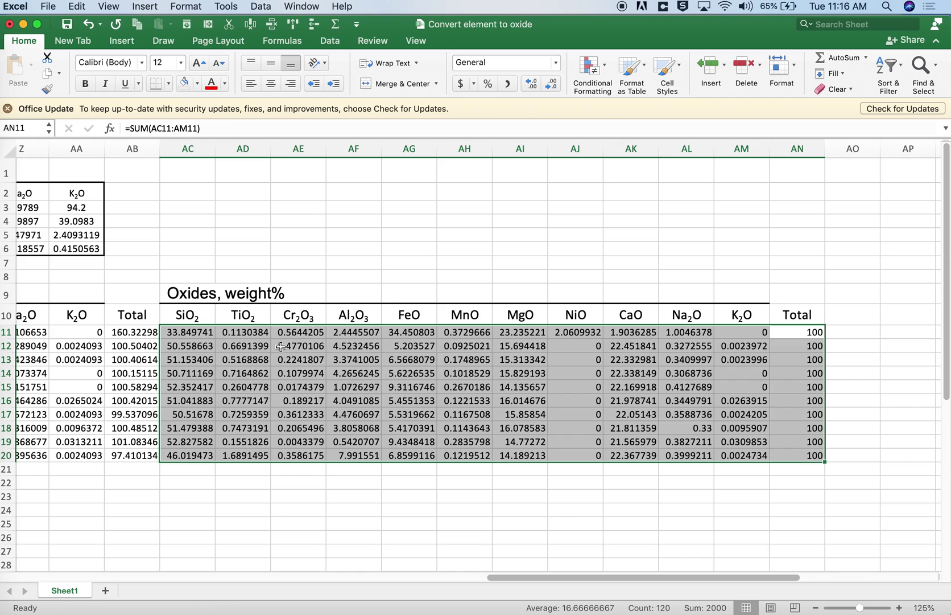
drag(790, 334, 173, 338)
drag(813, 345, 806, 455)
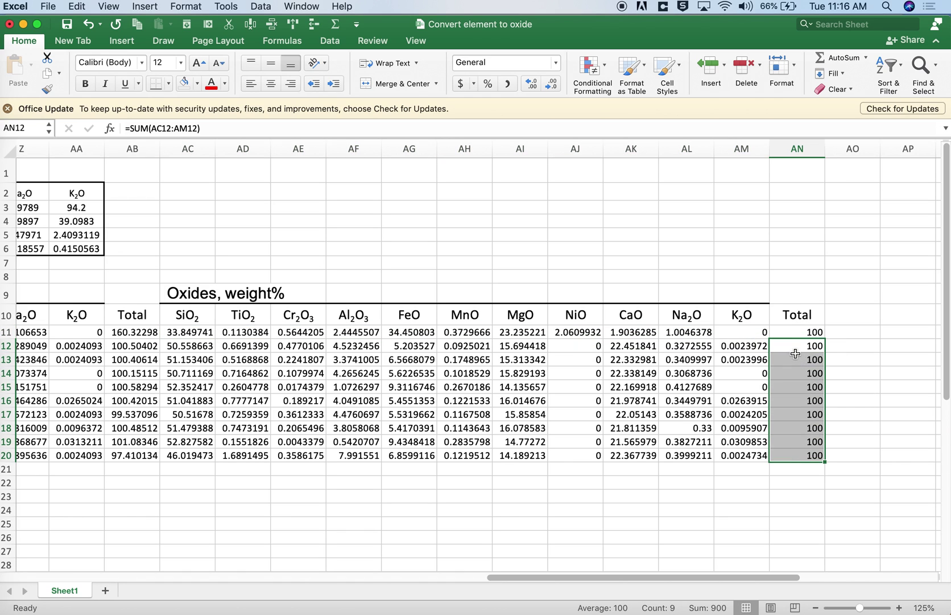
scroll(793, 475, left, 15)
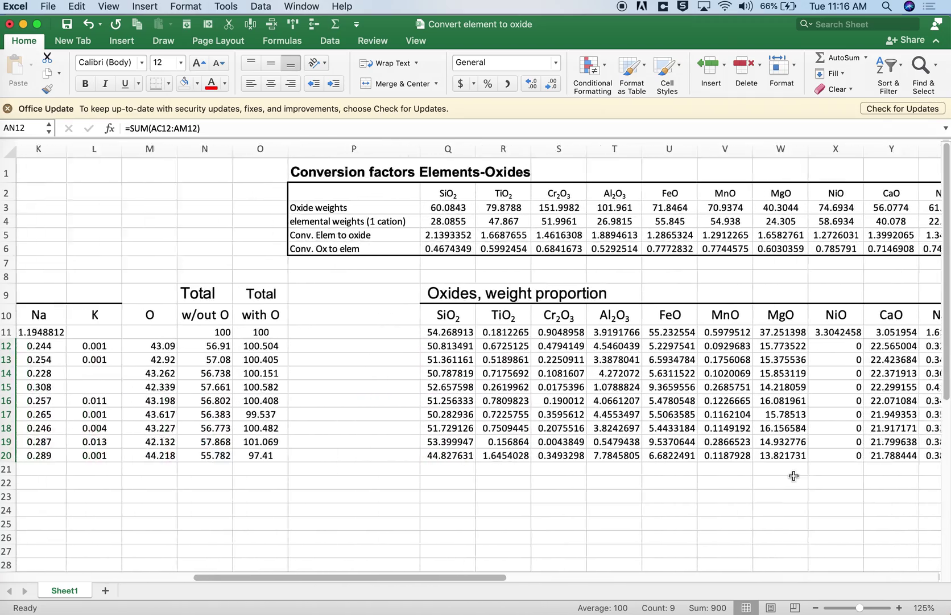
drag(427, 348, 430, 453)
scroll(430, 453, right, 1)
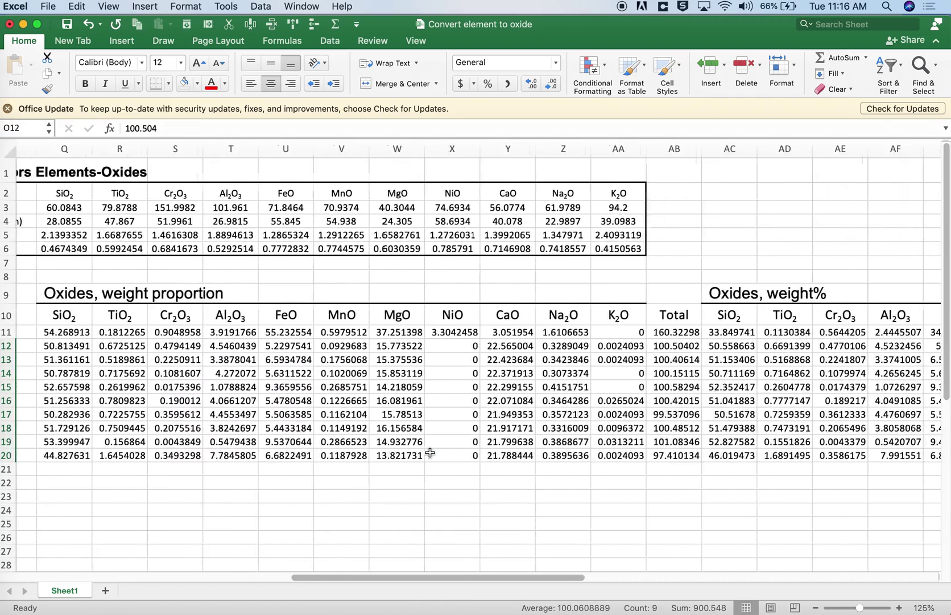
scroll(430, 452, right, 3)
drag(513, 345, 515, 458)
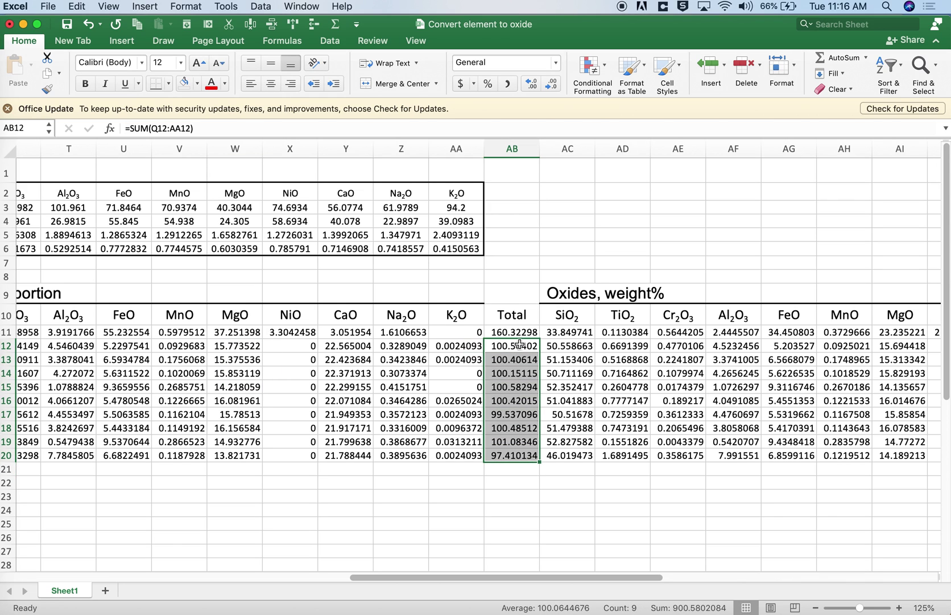
drag(520, 343, 523, 421)
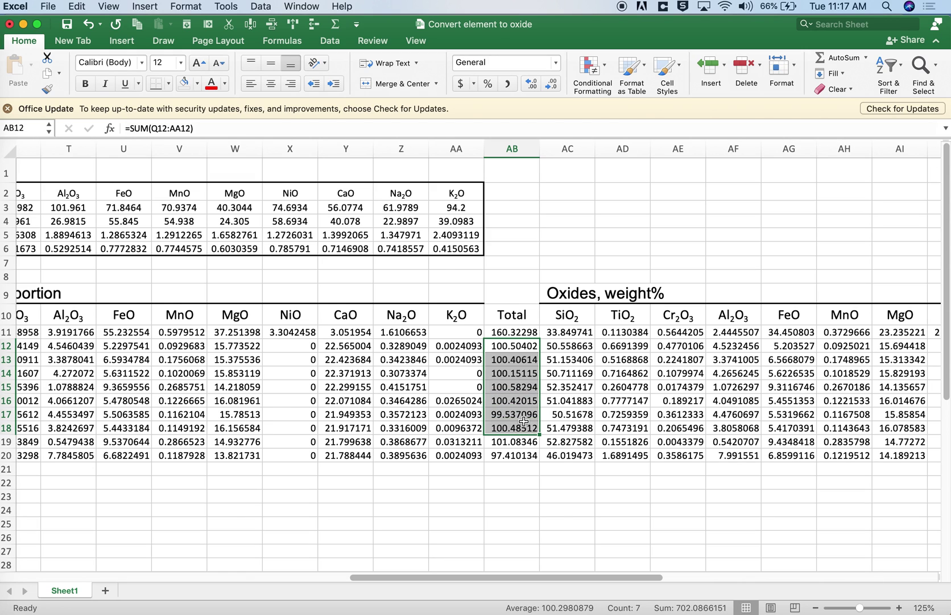
click(514, 455)
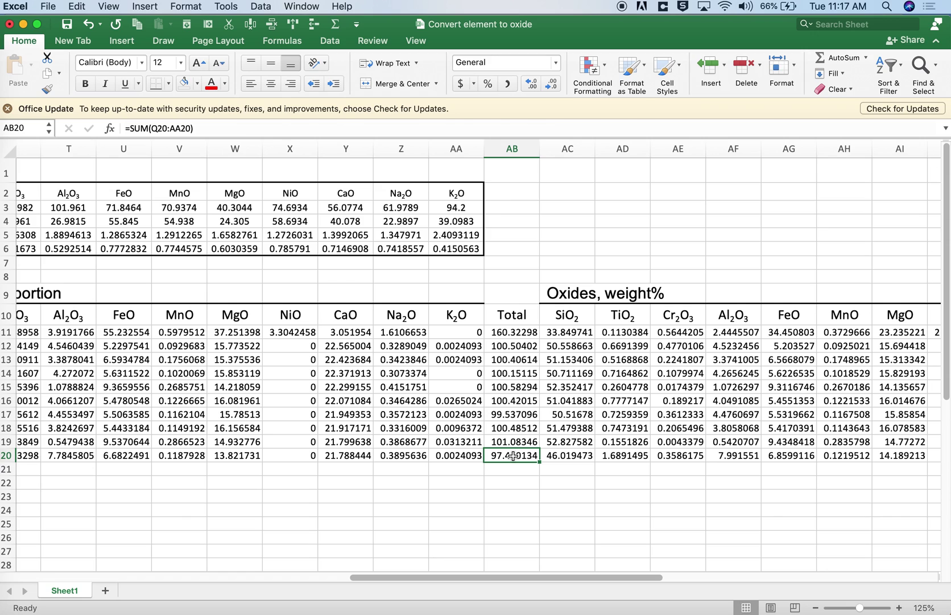
drag(514, 441, 516, 458)
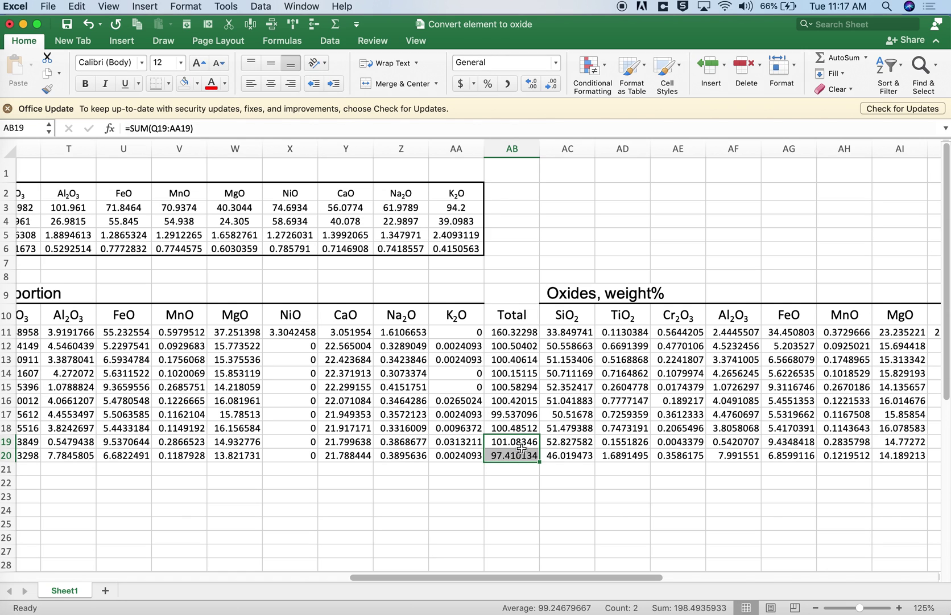
click(520, 446)
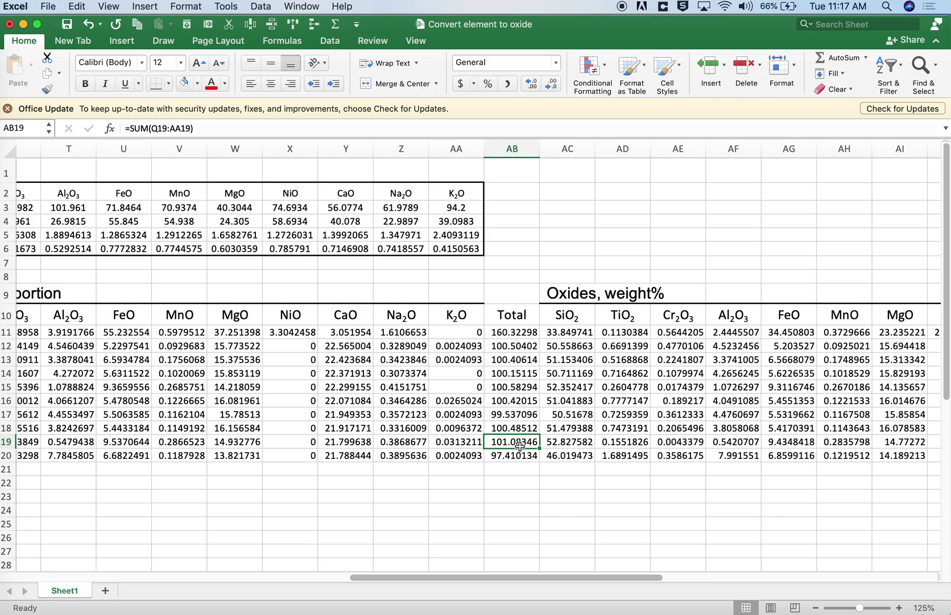
click(519, 458)
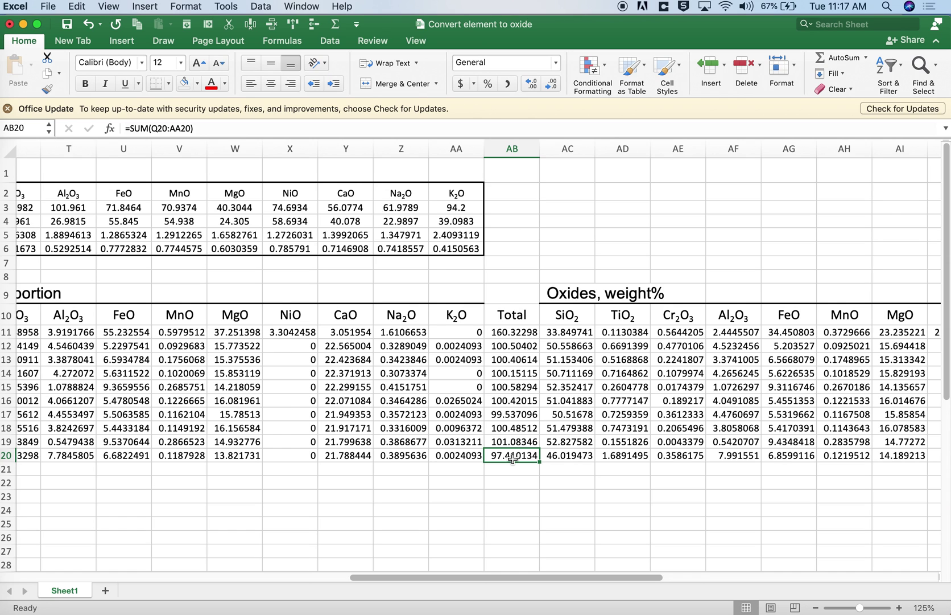
Select the weight proportion totals and the weight% Totals in rows 12–20 to compare their sums.
drag(503, 346, 510, 447)
scroll(546, 370, right, 10)
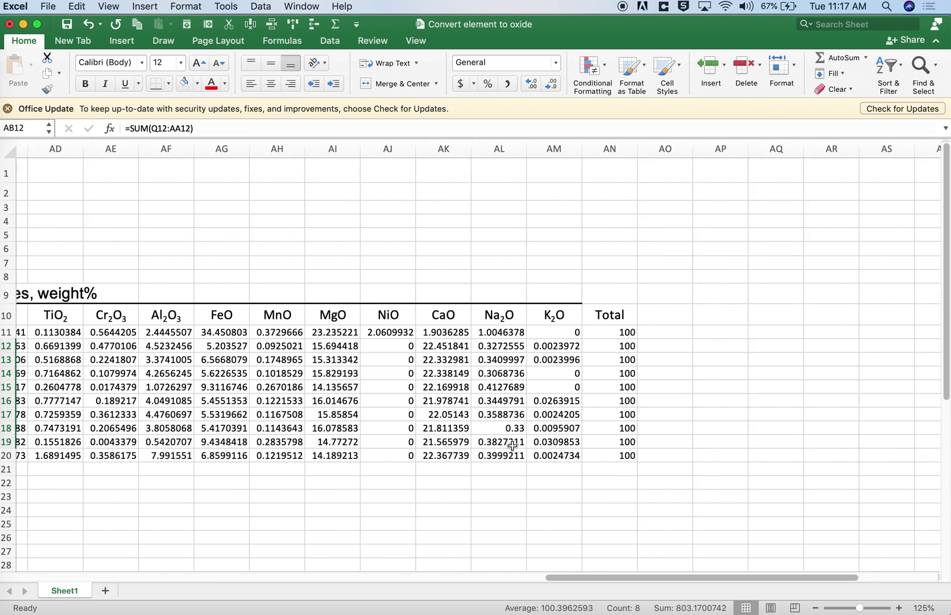
drag(562, 345, 561, 469)
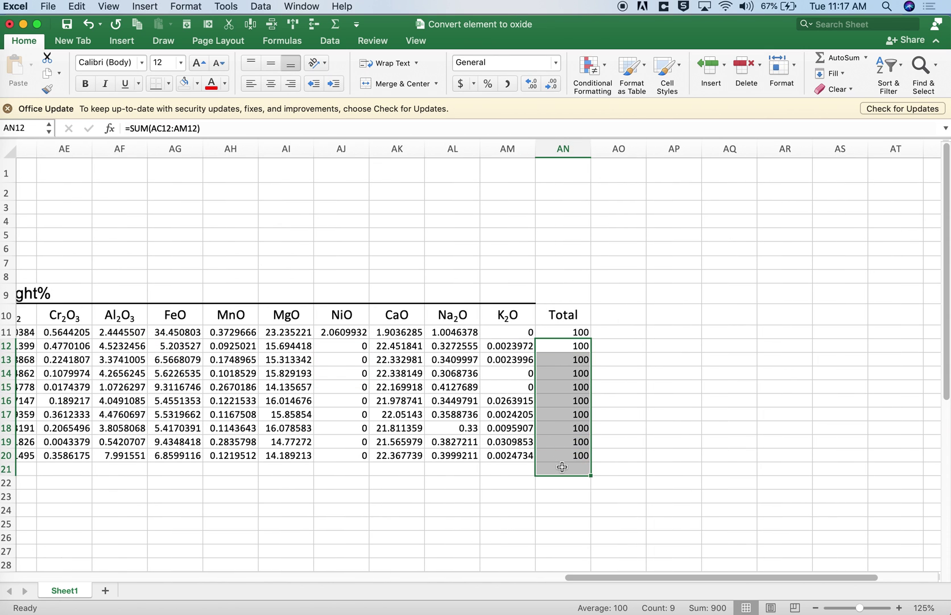
scroll(562, 467, left, 10)
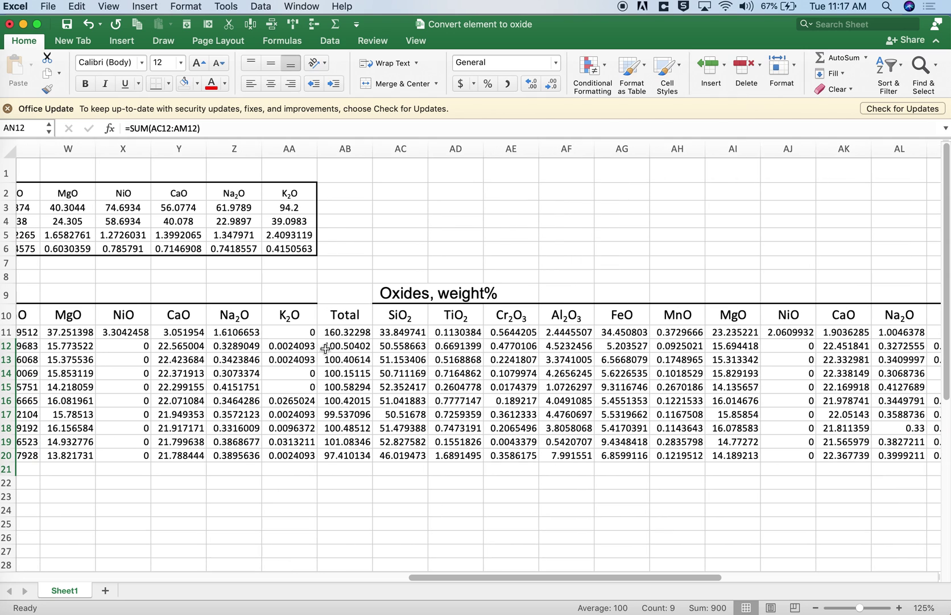
drag(328, 348, 347, 454)
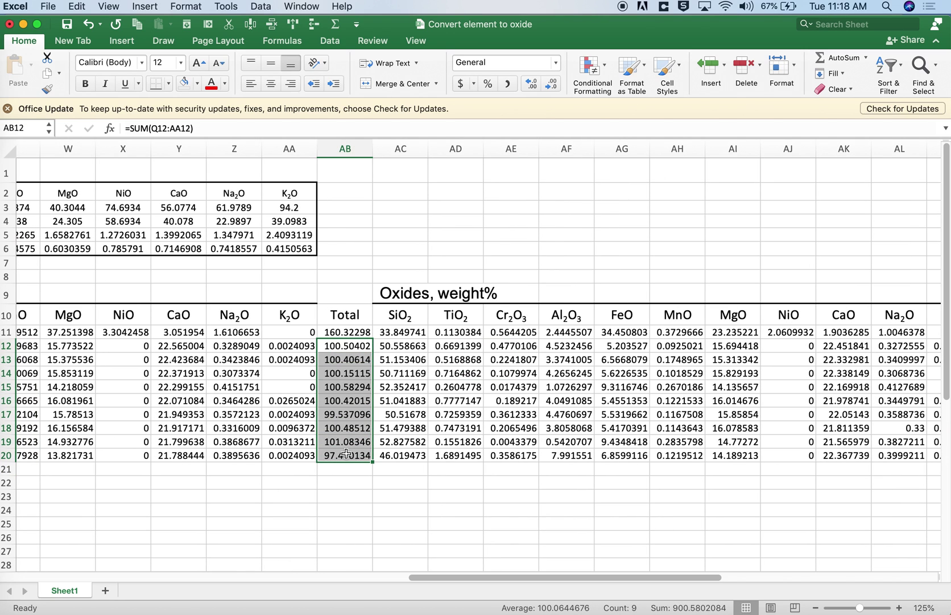
scroll(346, 454, left, 15)
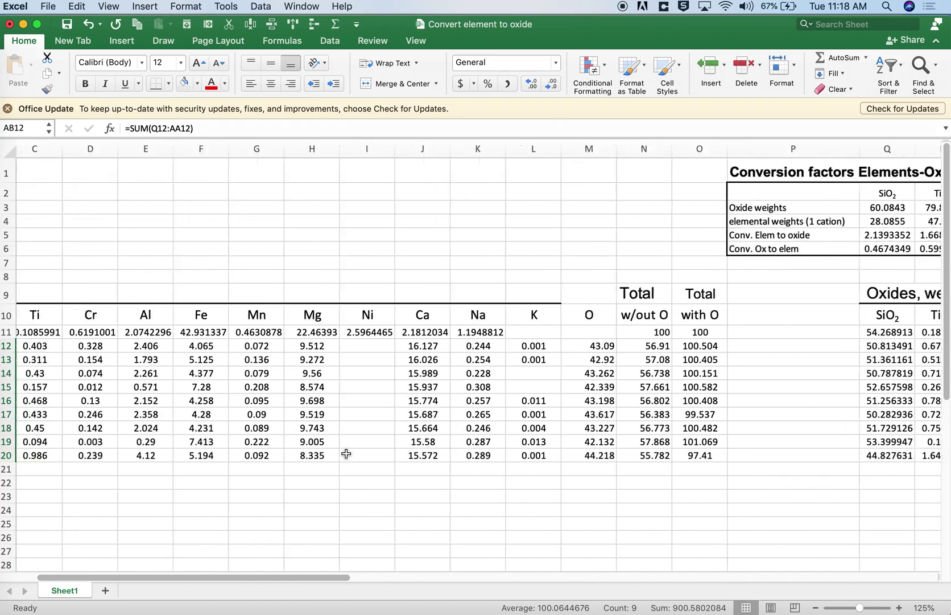
scroll(339, 455, right, 15)
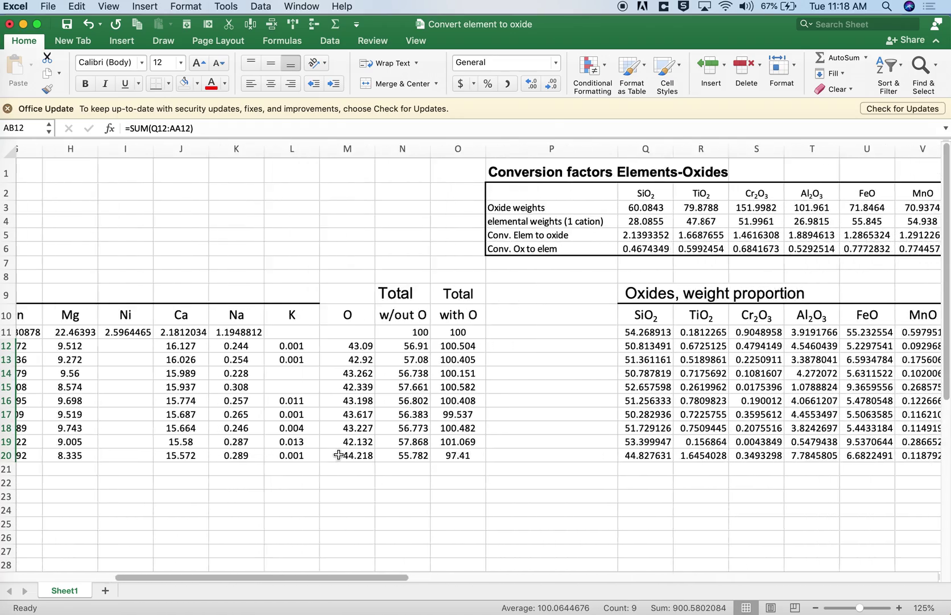
Select the oxide header row from SiO2 through K2O (Q10:AA10).
scroll(339, 455, left, 3)
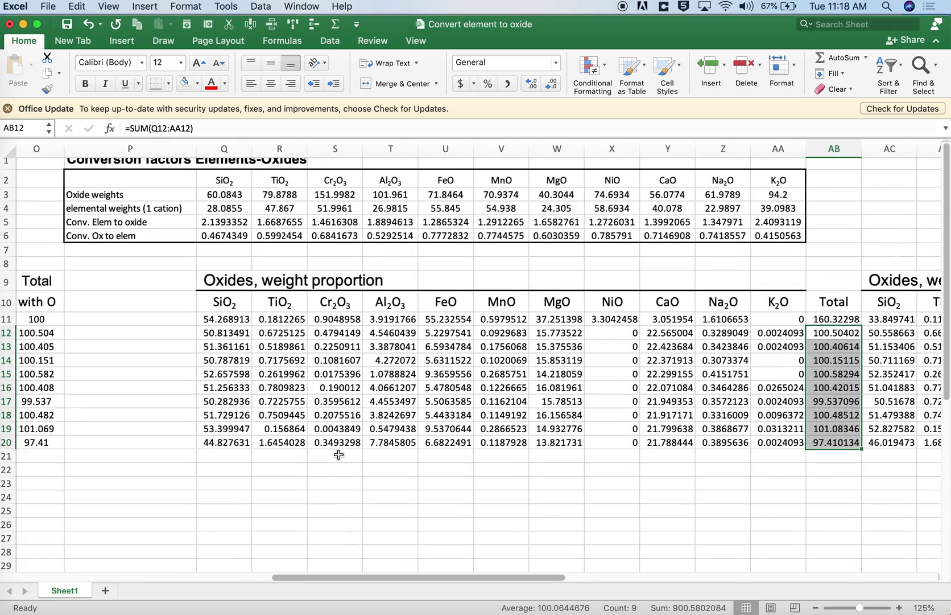
scroll(339, 455, right, 1)
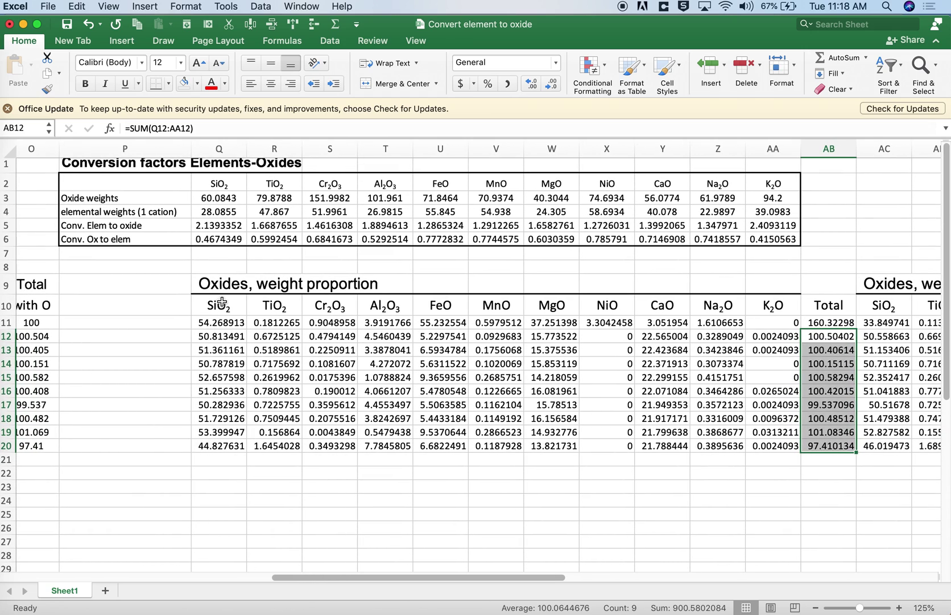
drag(220, 302, 784, 305)
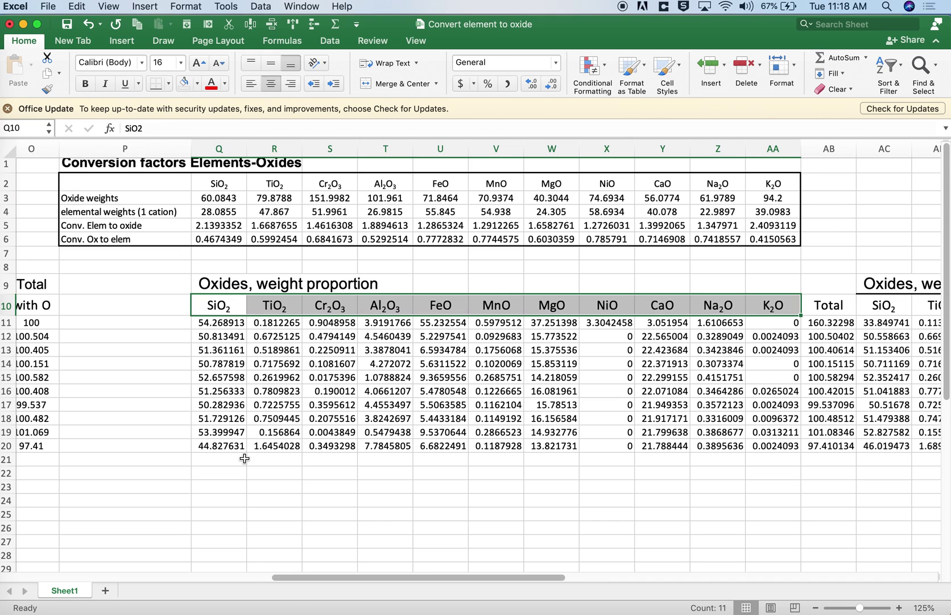
Enter =Q12*Q4/Q3 in Q22, converting the SiO2 proportion back to 23.752 Si wt%.
click(225, 474)
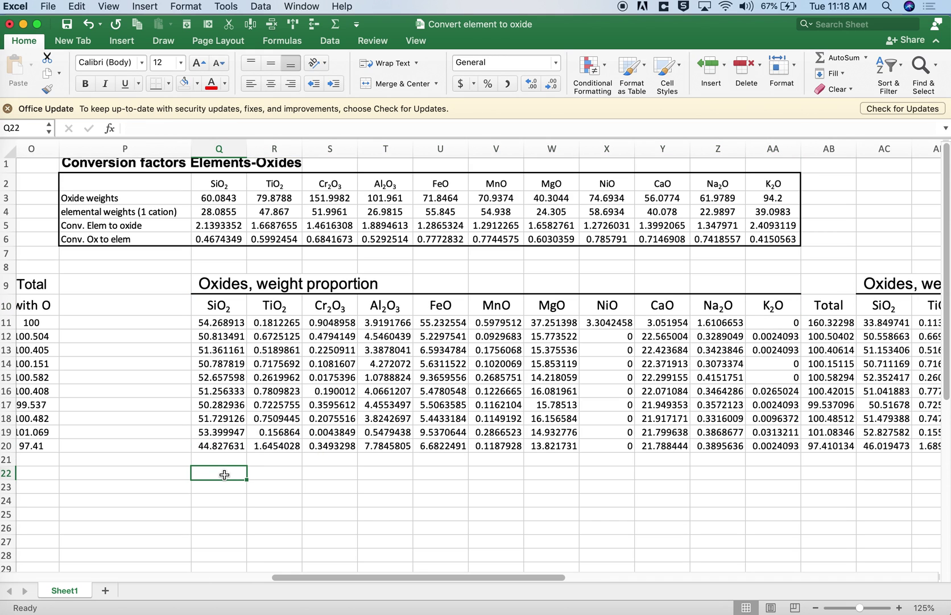
text(=)
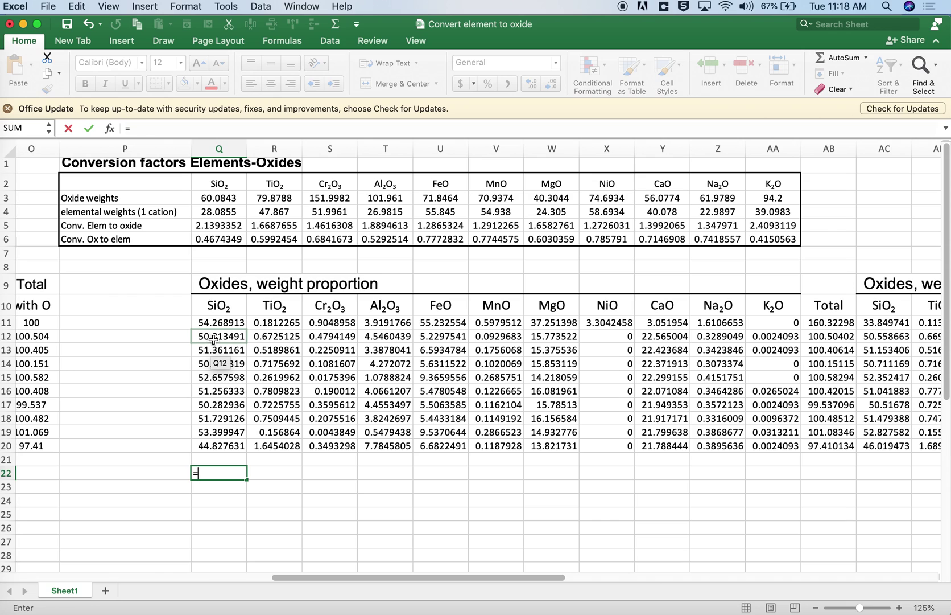
click(214, 340)
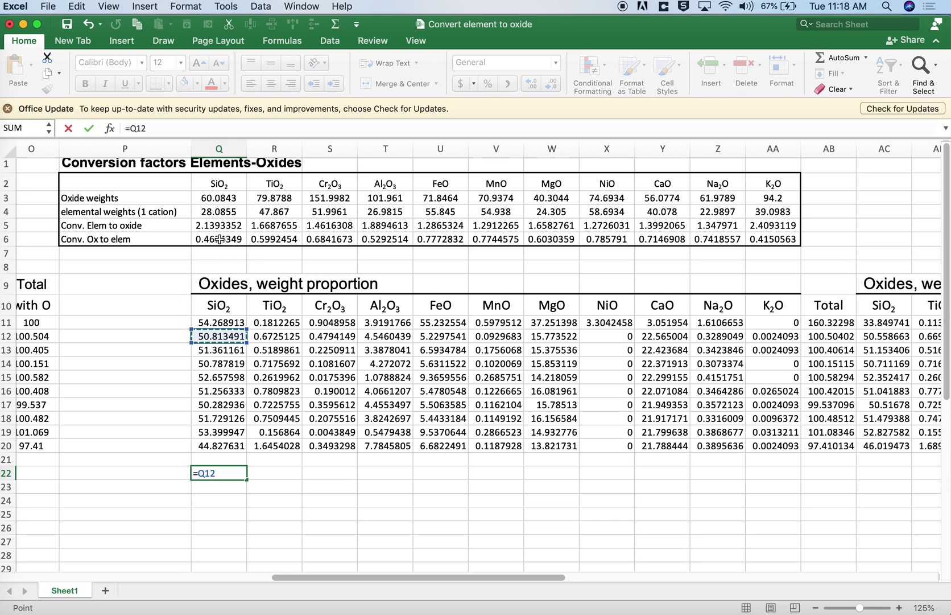
click(221, 212)
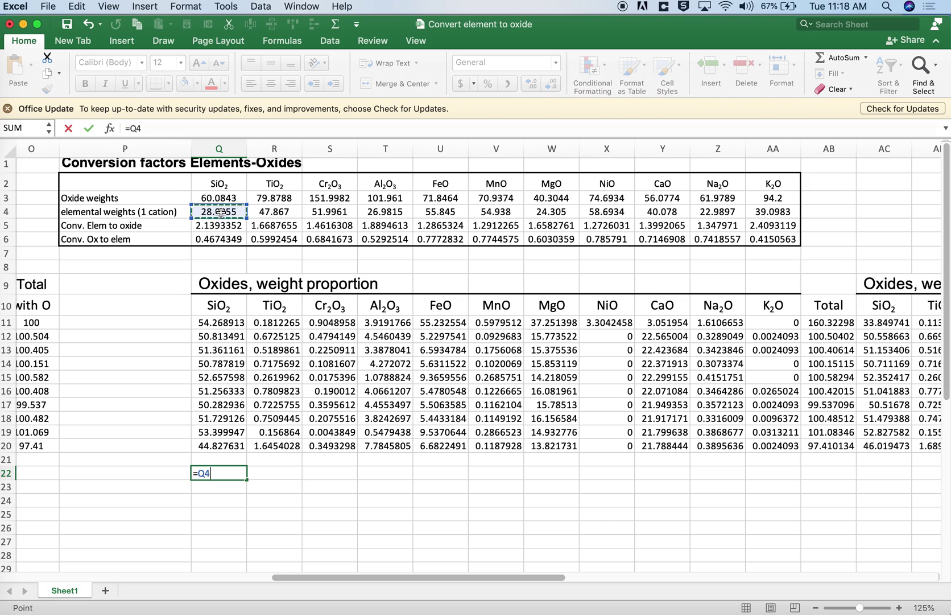
click(231, 336)
text(*)
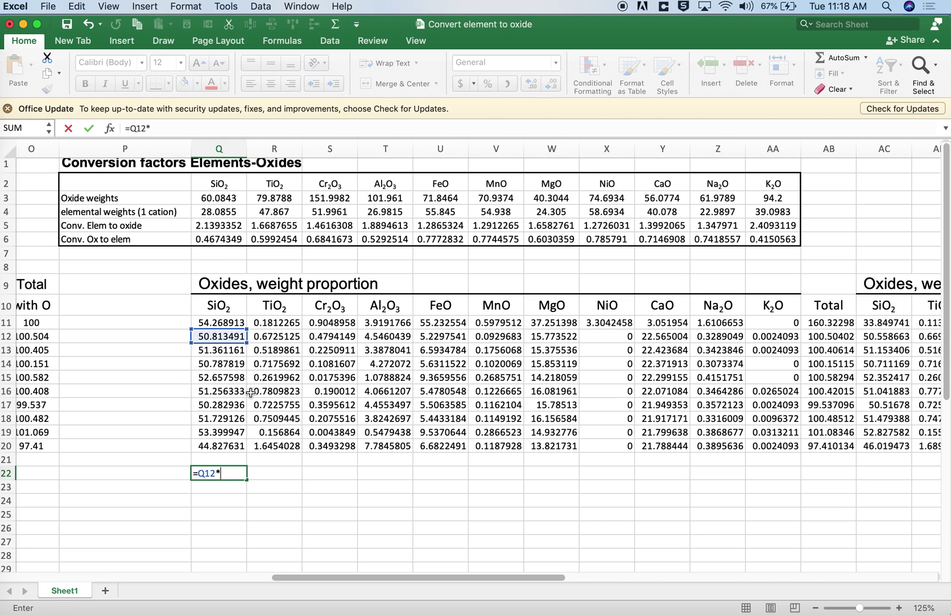
click(219, 211)
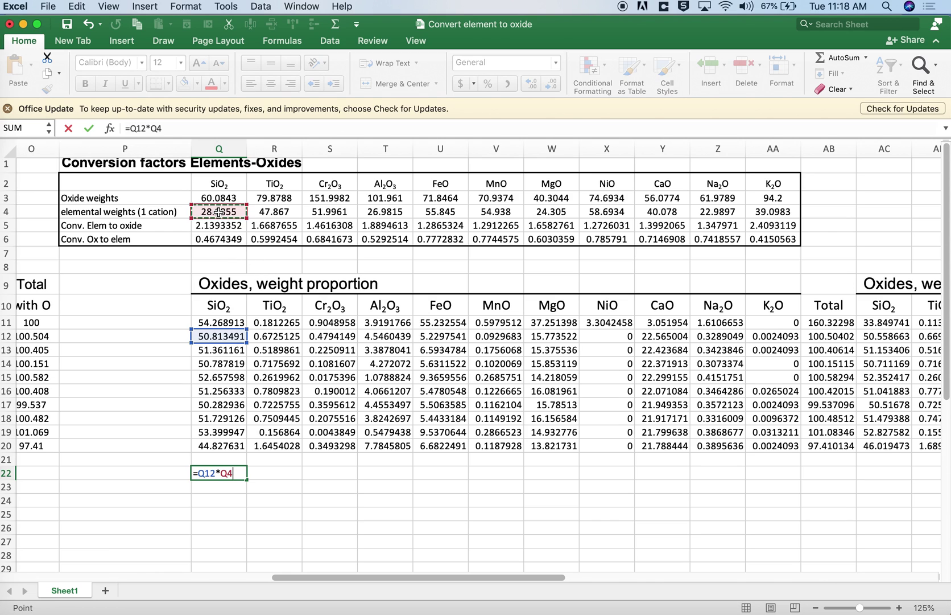
text(/)
click(219, 198)
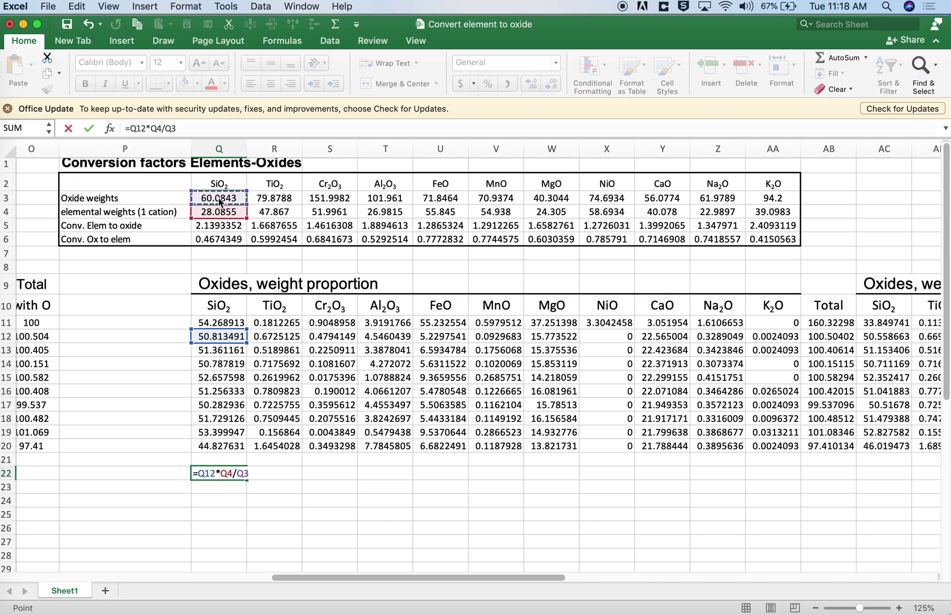
key(ctrl+Return)
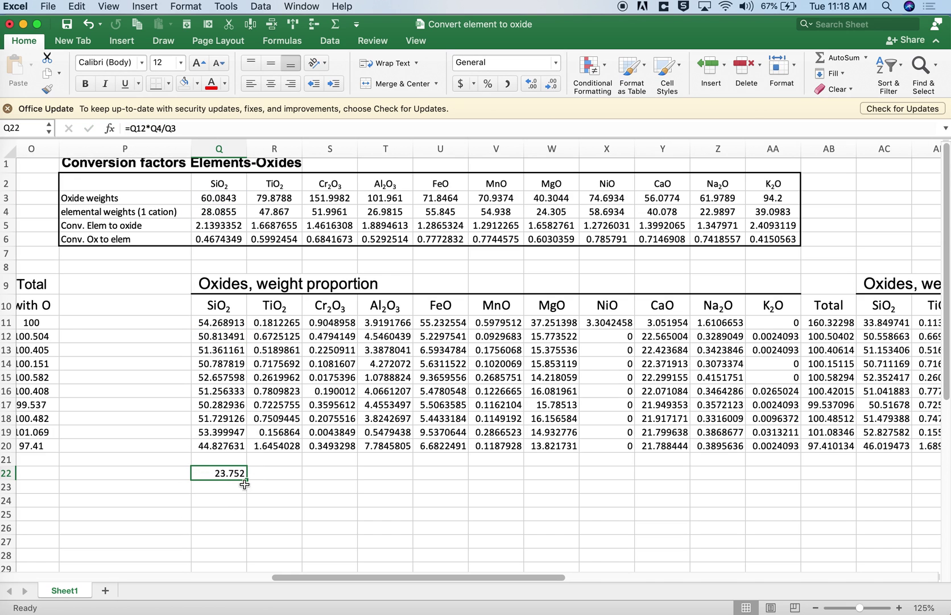
click(220, 240)
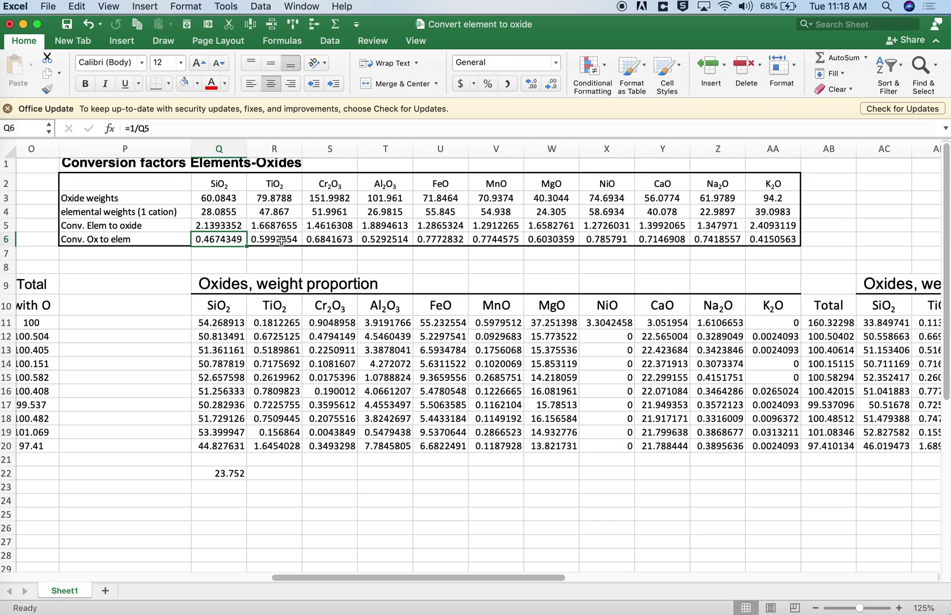
click(336, 240)
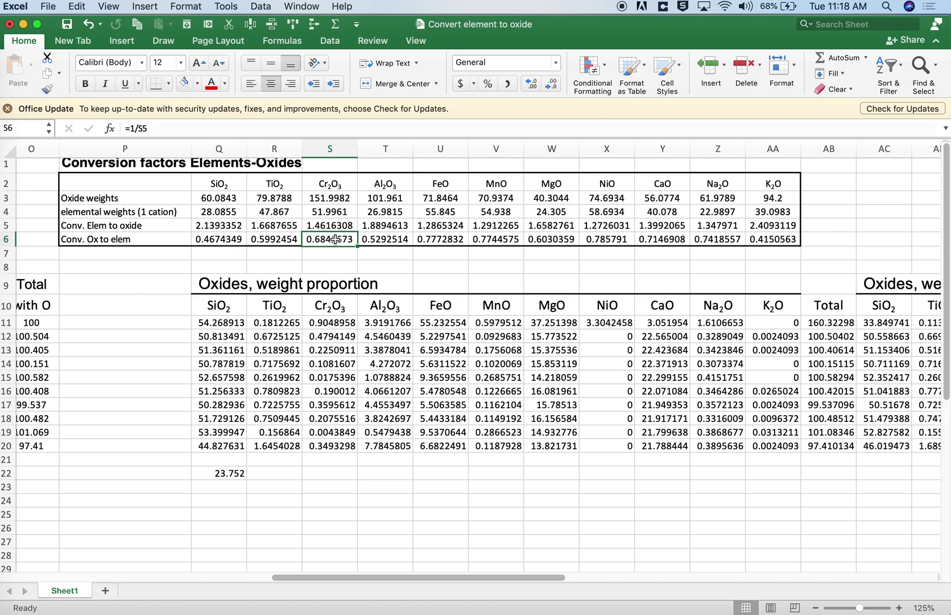
click(331, 225)
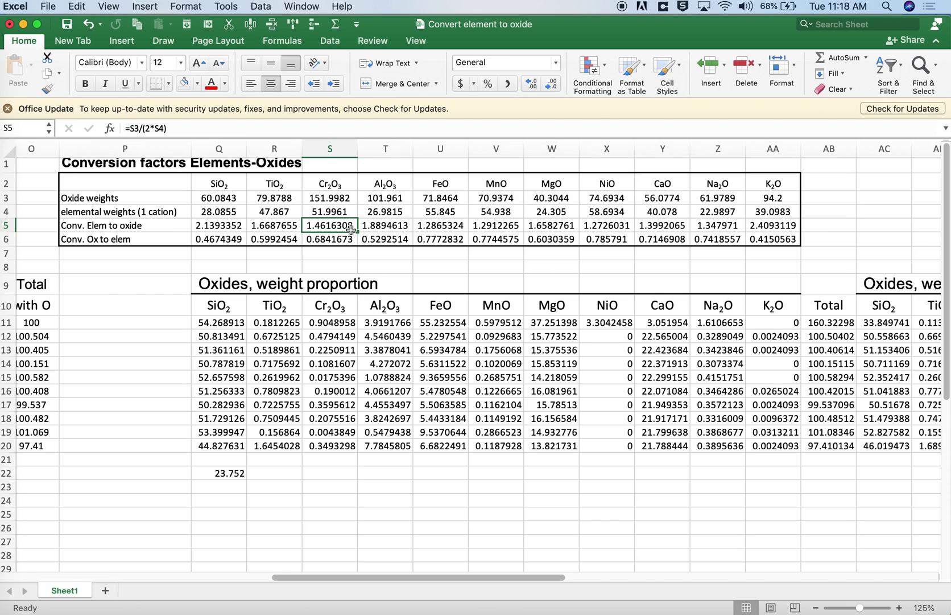
Enter =S12*2*S4/S3 in S22, converting the Cr2O3 proportion back to 0.328 Cr wt%.
click(327, 472)
text(=)
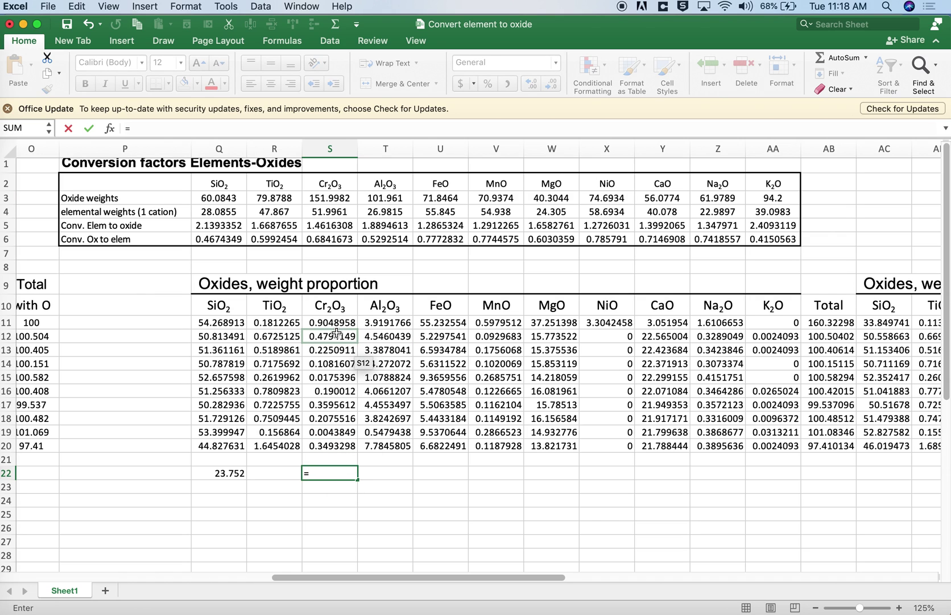
click(337, 334)
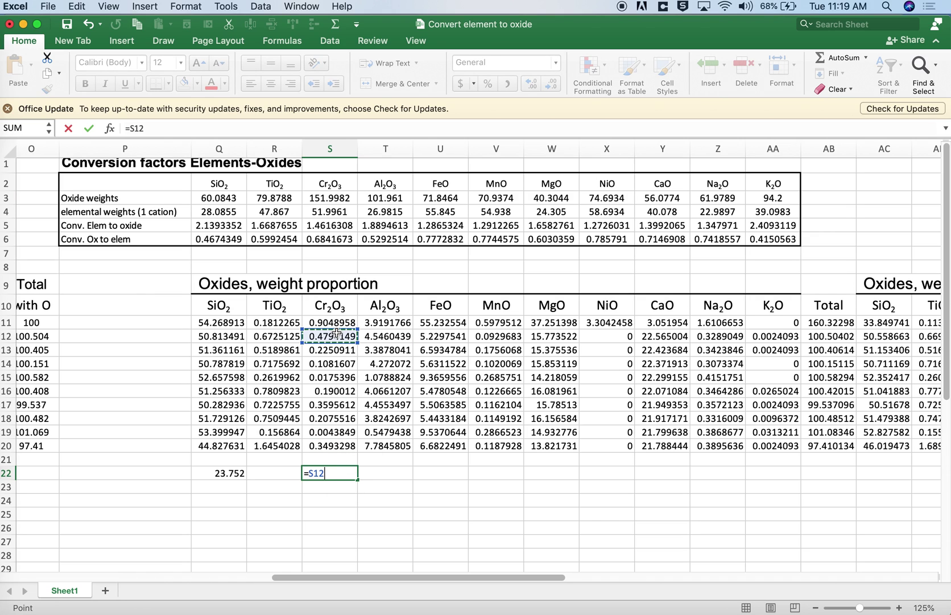
text(*)
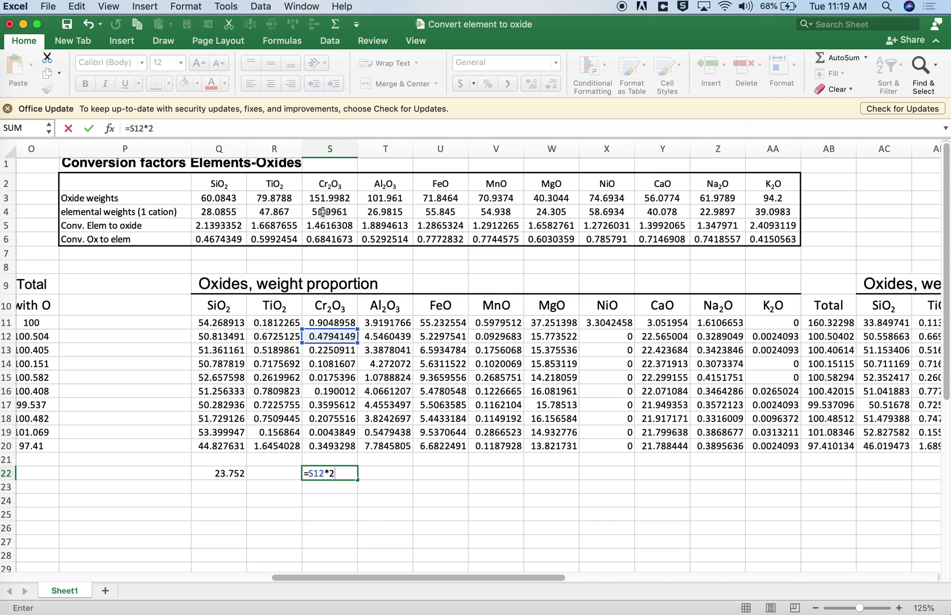
text(2)
click(322, 212)
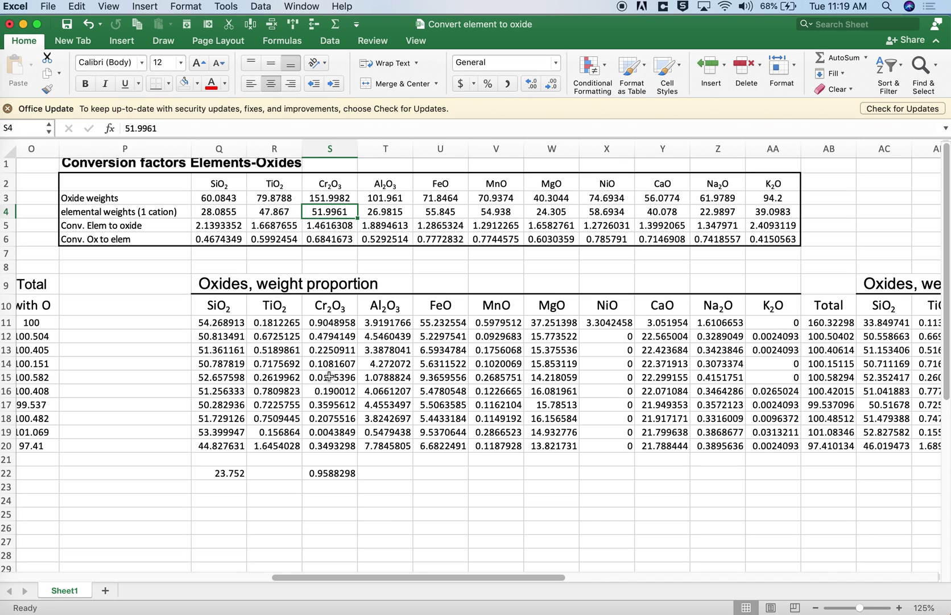
click(335, 473)
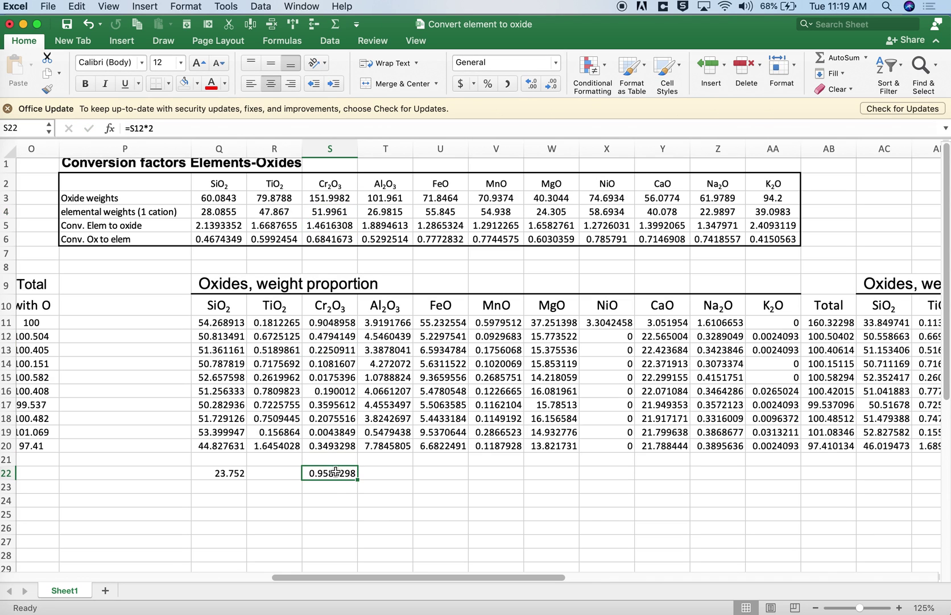
click(159, 132)
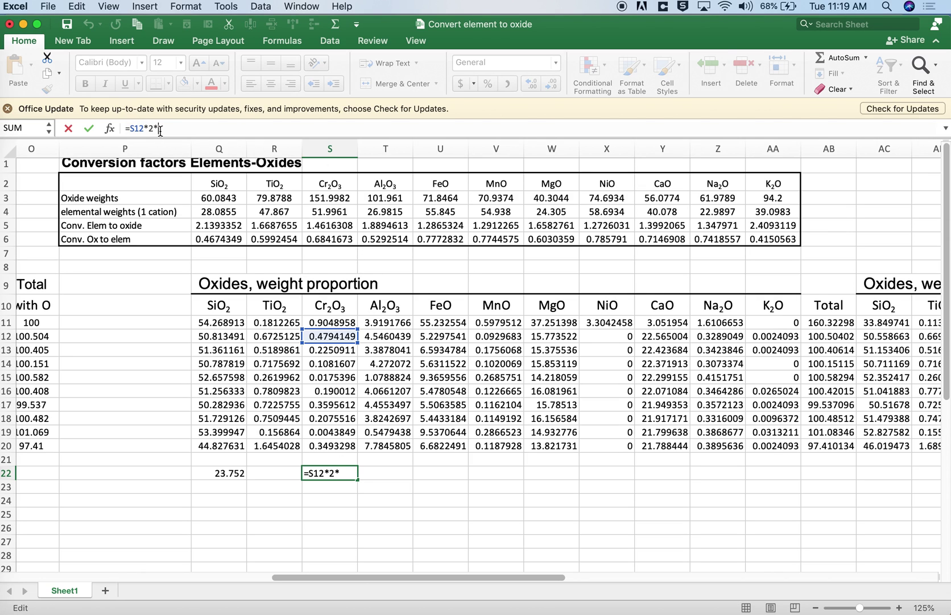
click(335, 212)
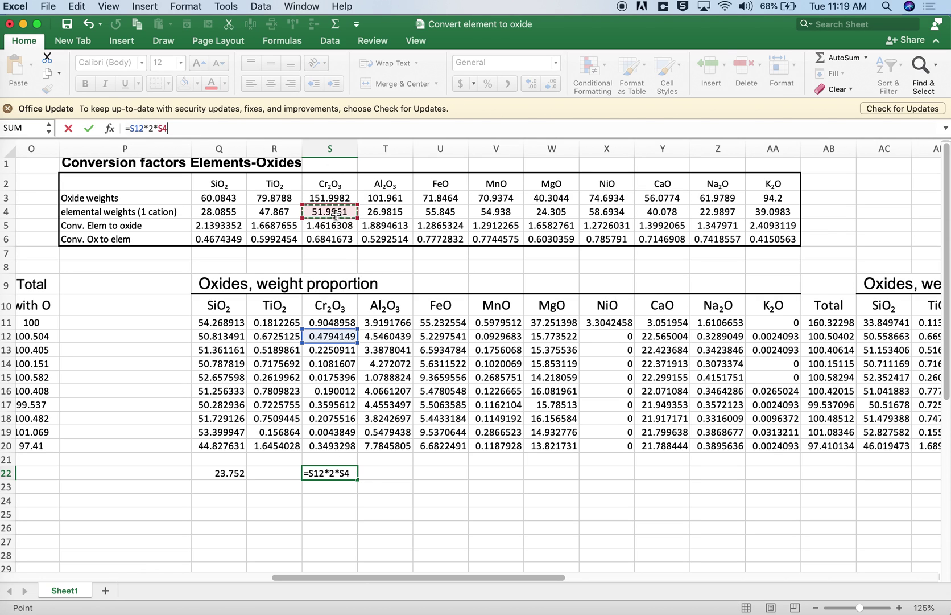
text(/)
click(330, 197)
key(Return)
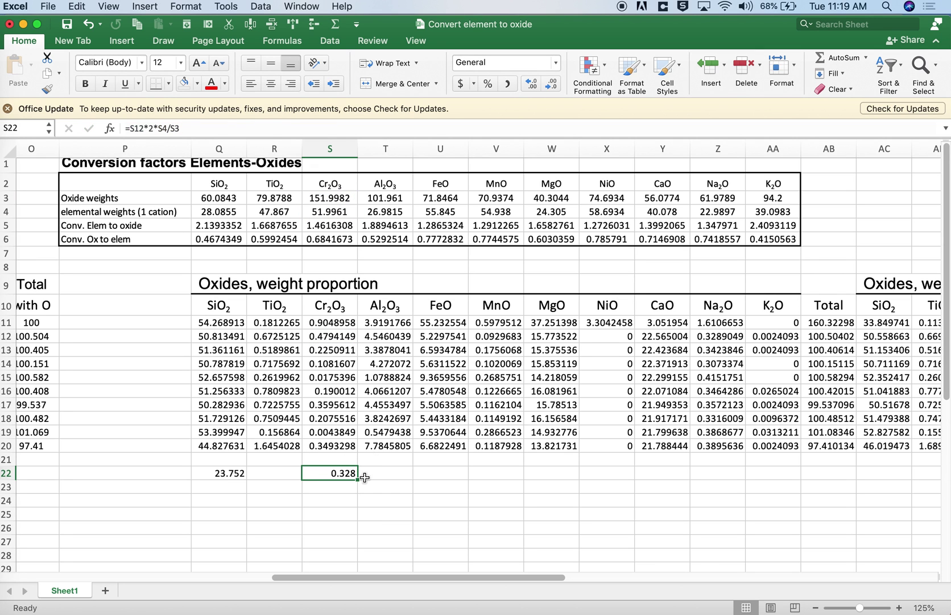
scroll(365, 477, left, 10)
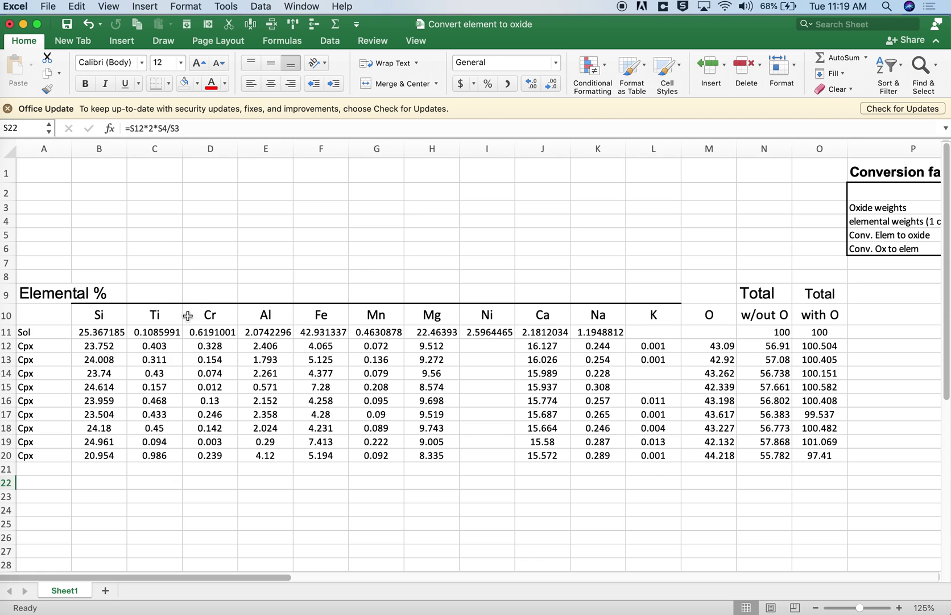
click(204, 346)
scroll(301, 382, right, 10)
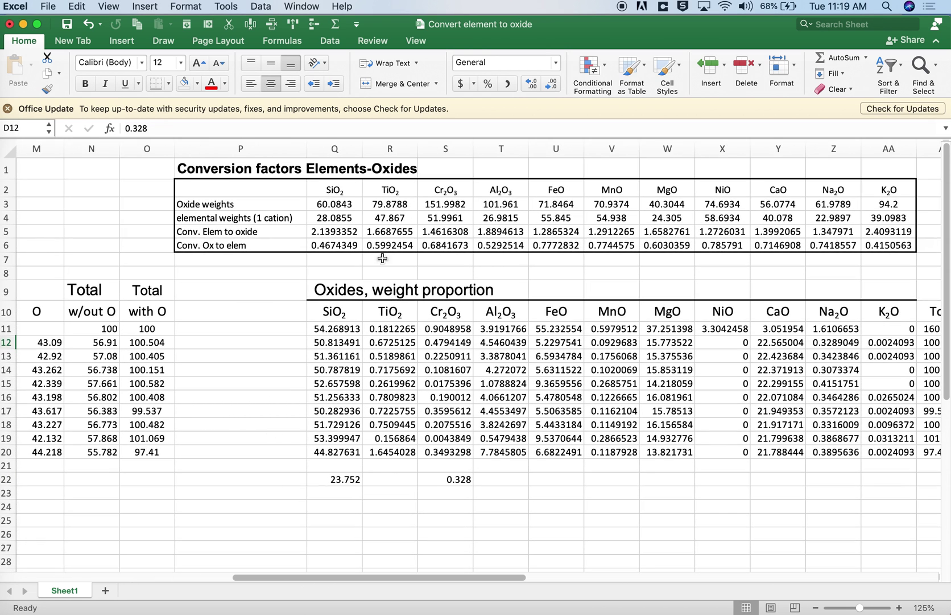
click(344, 232)
click(453, 231)
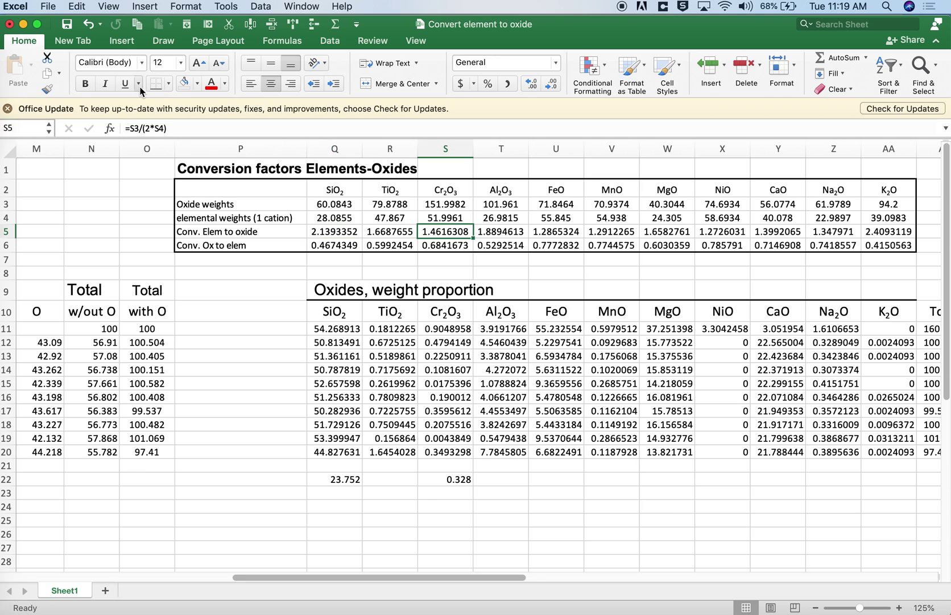
click(151, 128)
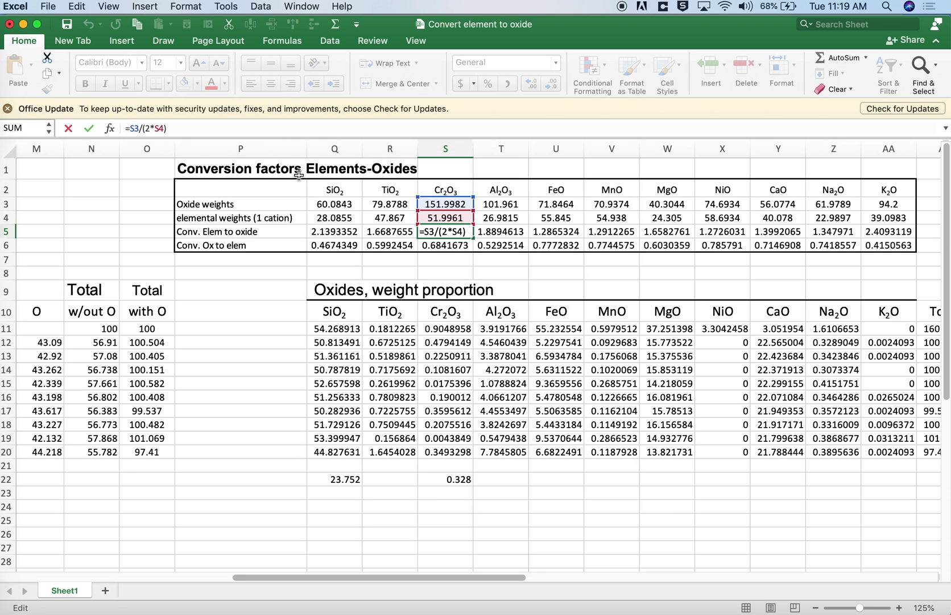
key(Escape)
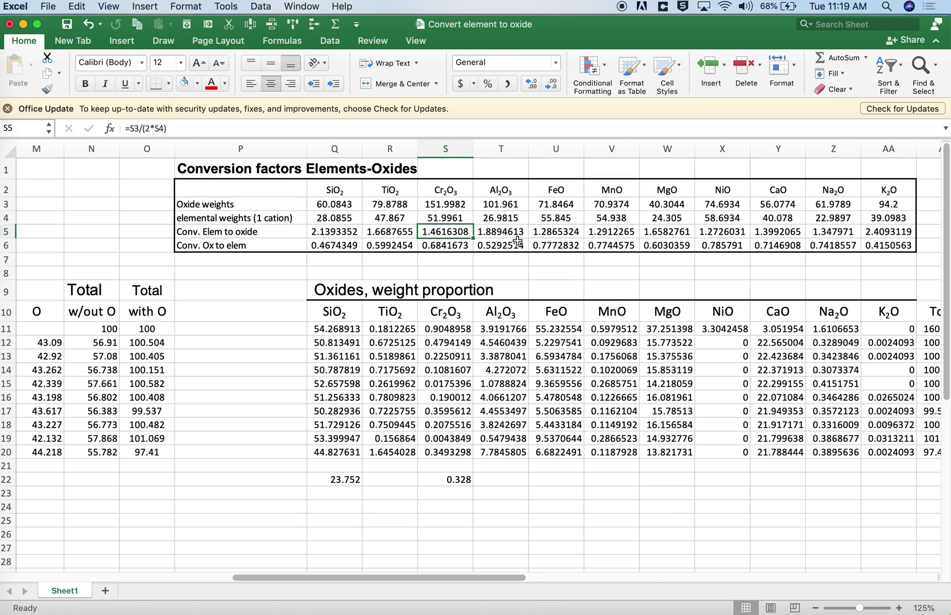
click(232, 231)
click(344, 234)
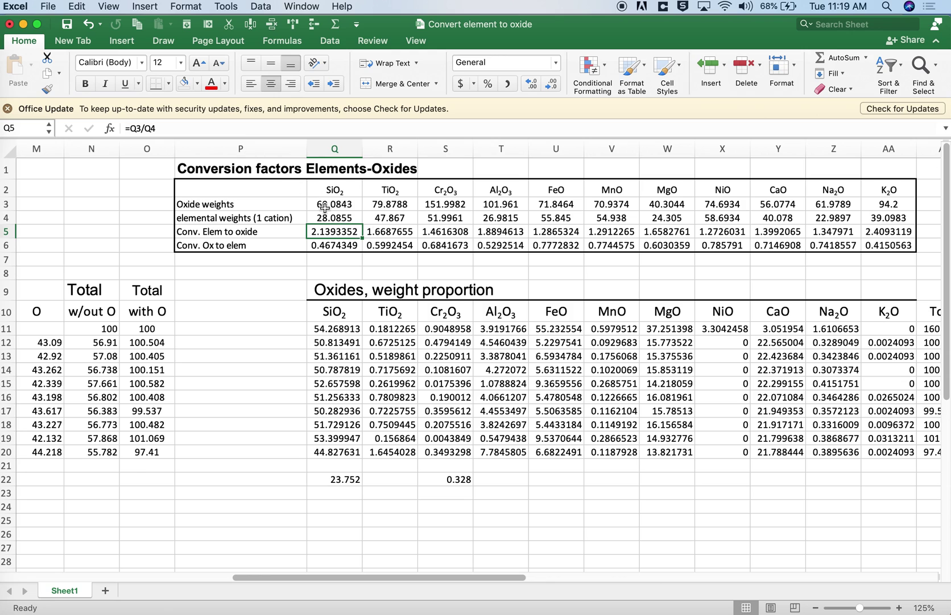
click(407, 232)
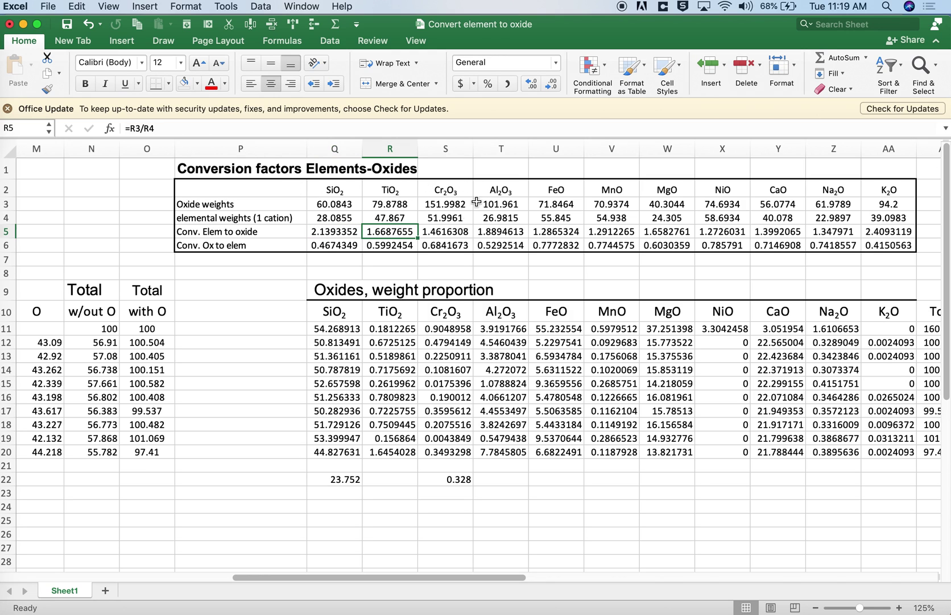
click(444, 231)
click(146, 133)
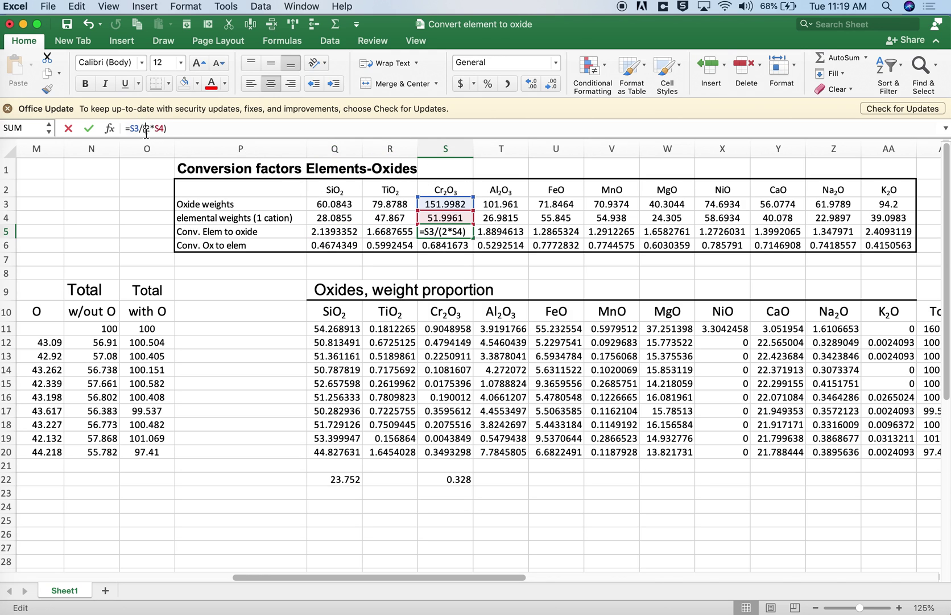
key(Escape)
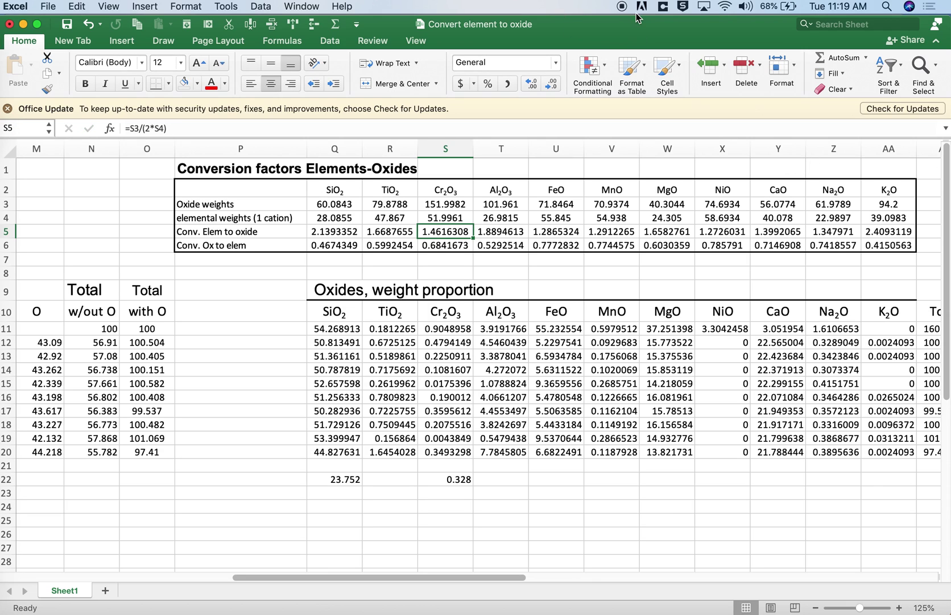